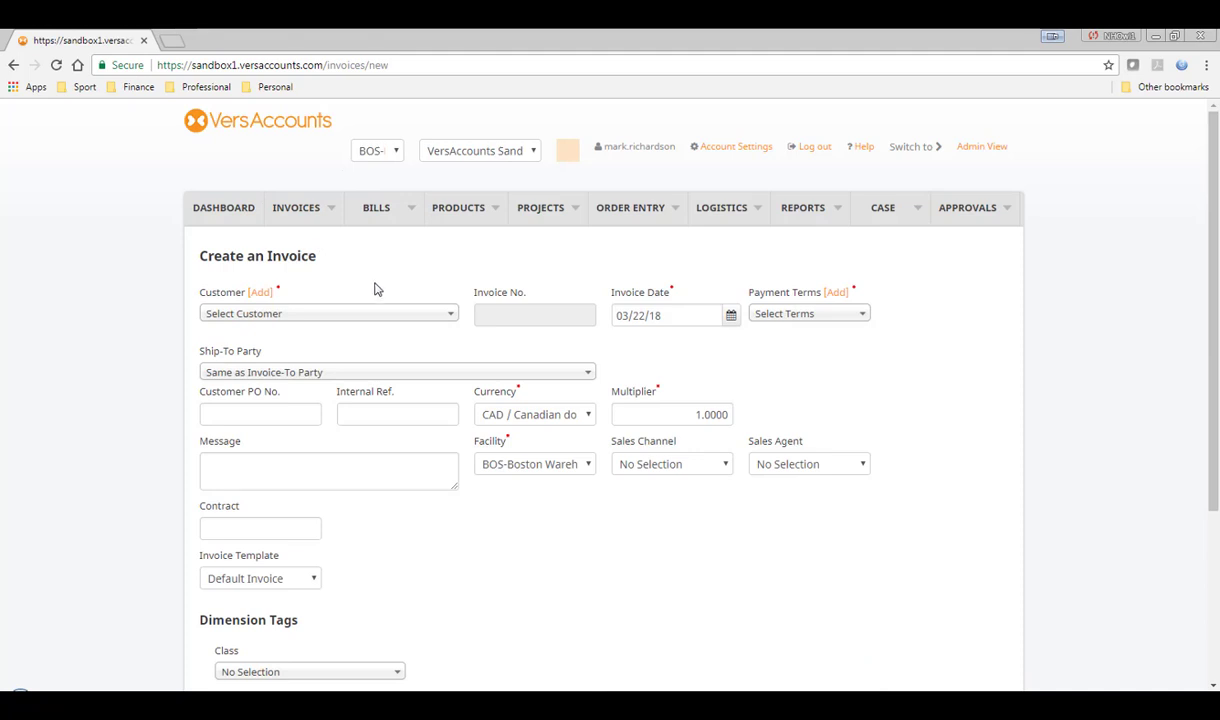
Select Skyline Hotel as the new invoice's customer and set the invoice date to 03/19/18
{"action": "left_click", "coordinate": [451, 318]}
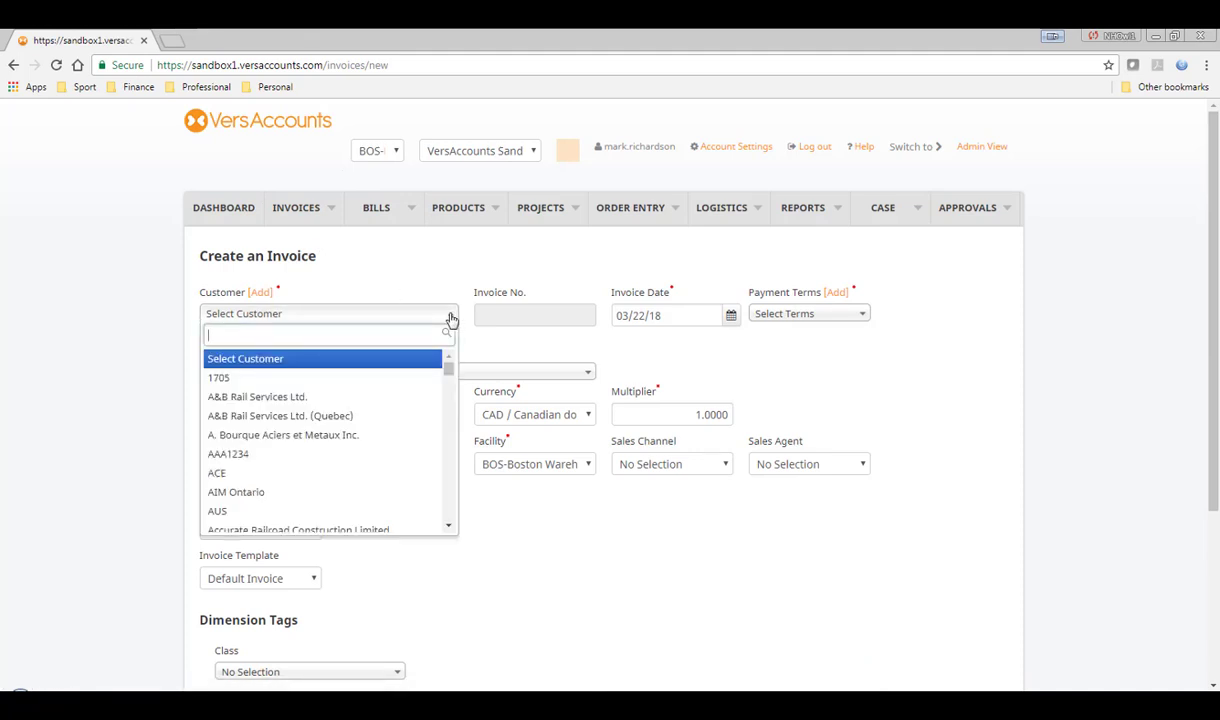
{"action": "type", "text": "sky"}
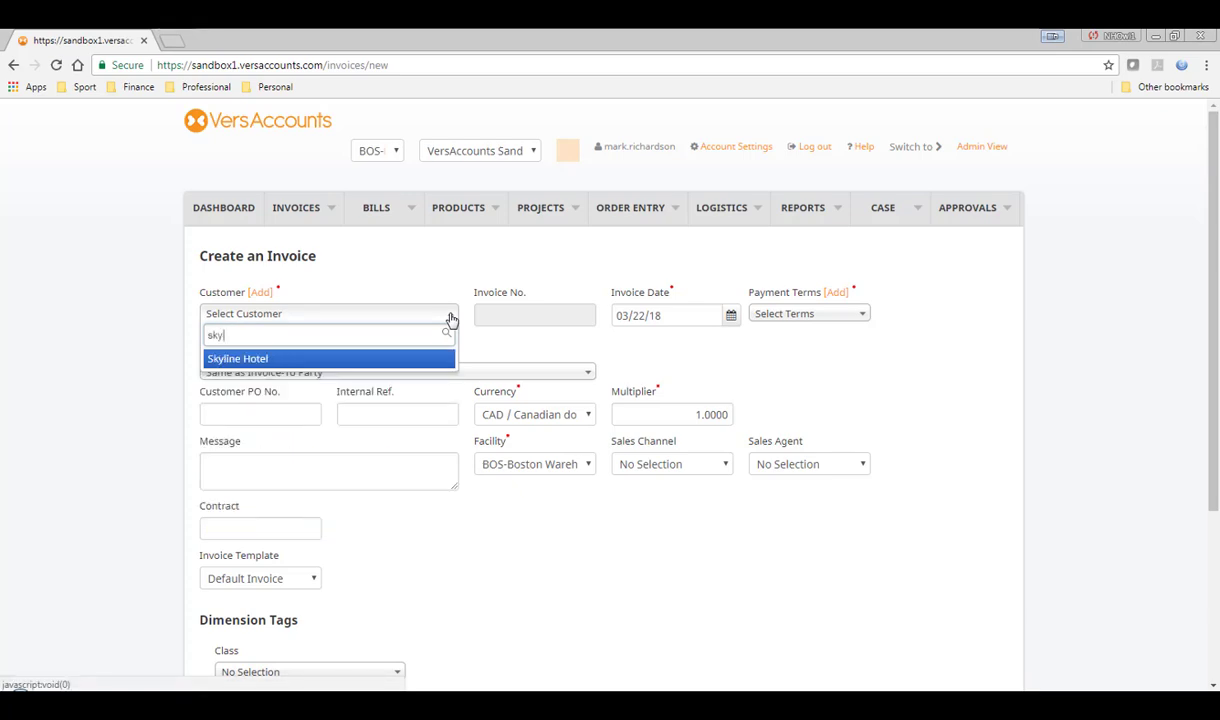
{"action": "left_click", "coordinate": [234, 360]}
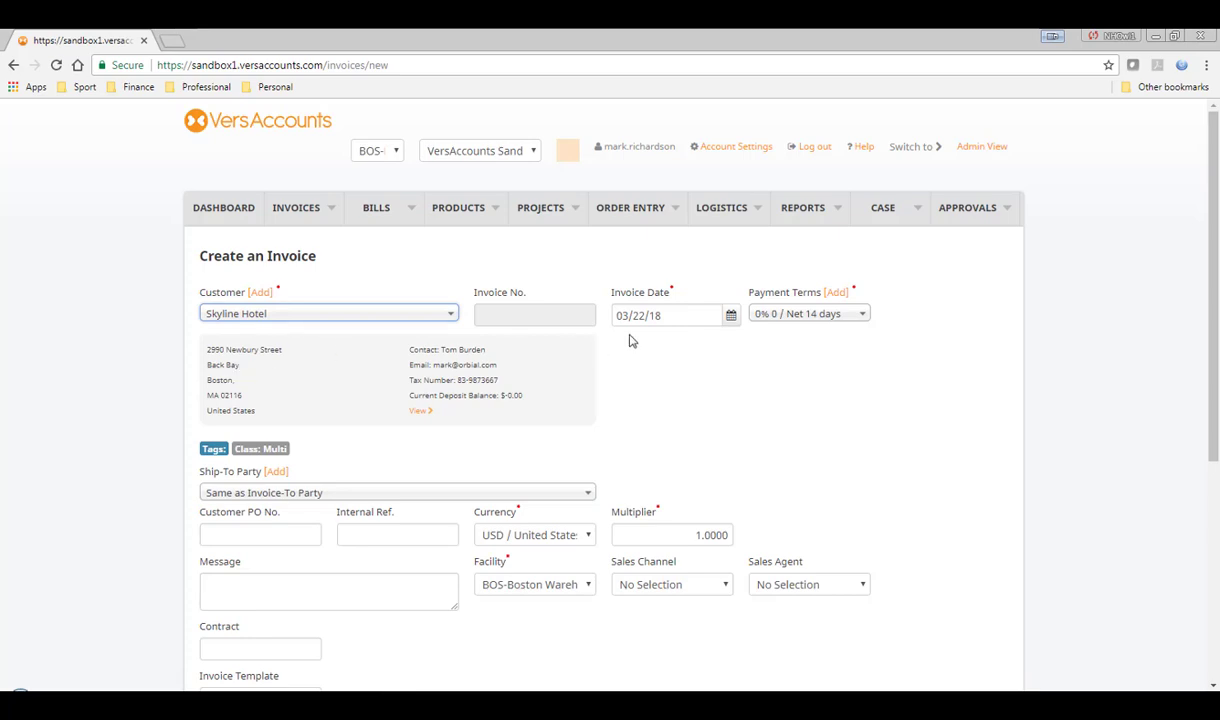
{"action": "left_click", "coordinate": [731, 316]}
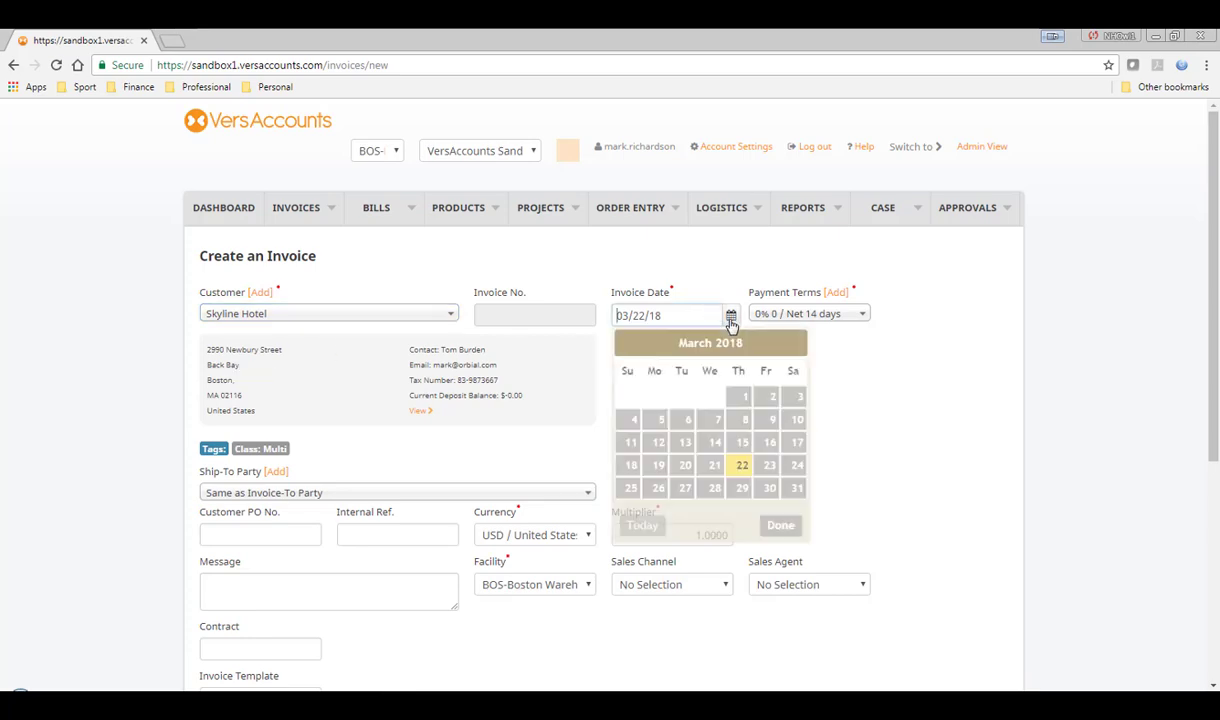
{"action": "left_click", "coordinate": [658, 466]}
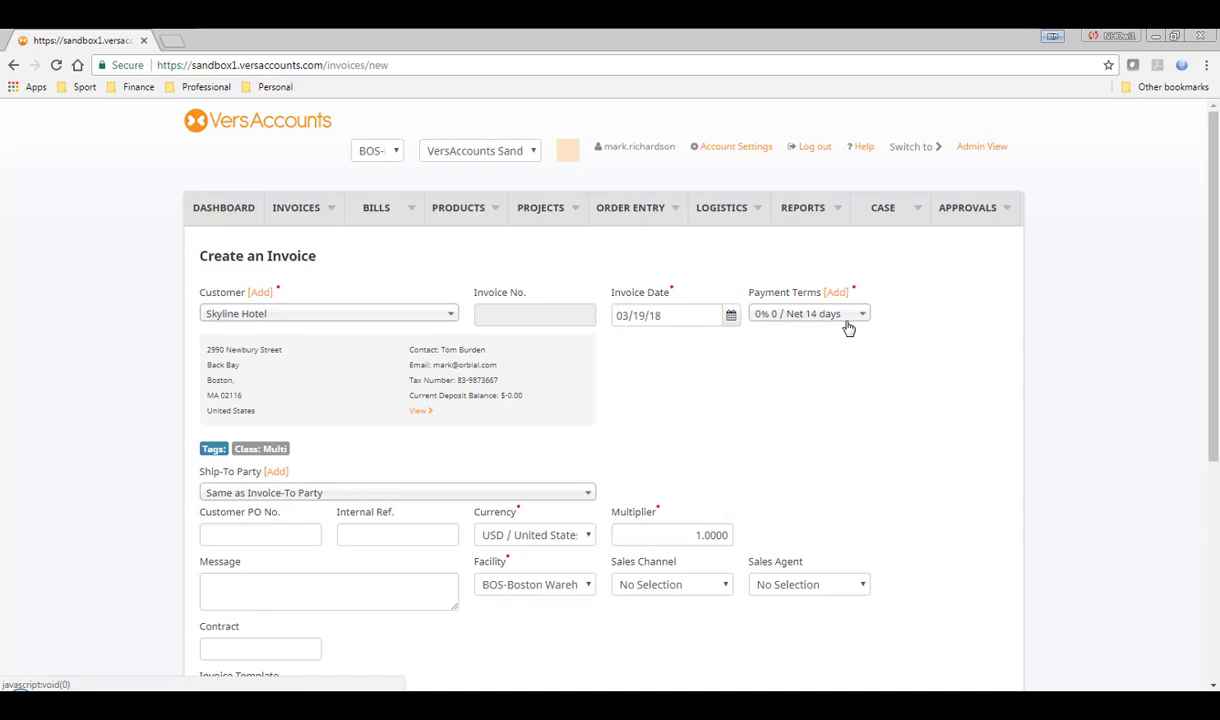
Enter the customer PO number on the invoice header and create the invoice
{"action": "scroll", "coordinate": [1199, 450], "scroll_direction": "down", "scroll_amount": 2}
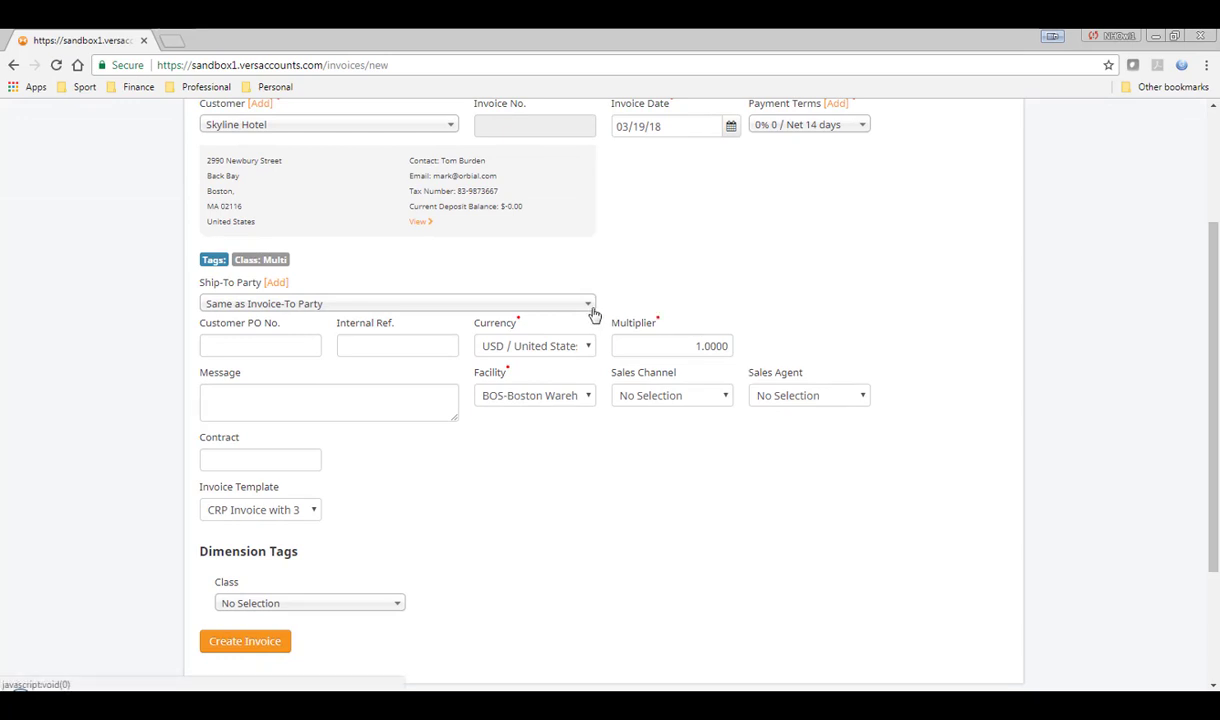
{"action": "left_click", "coordinate": [214, 347]}
{"action": "type", "text": "387456"}
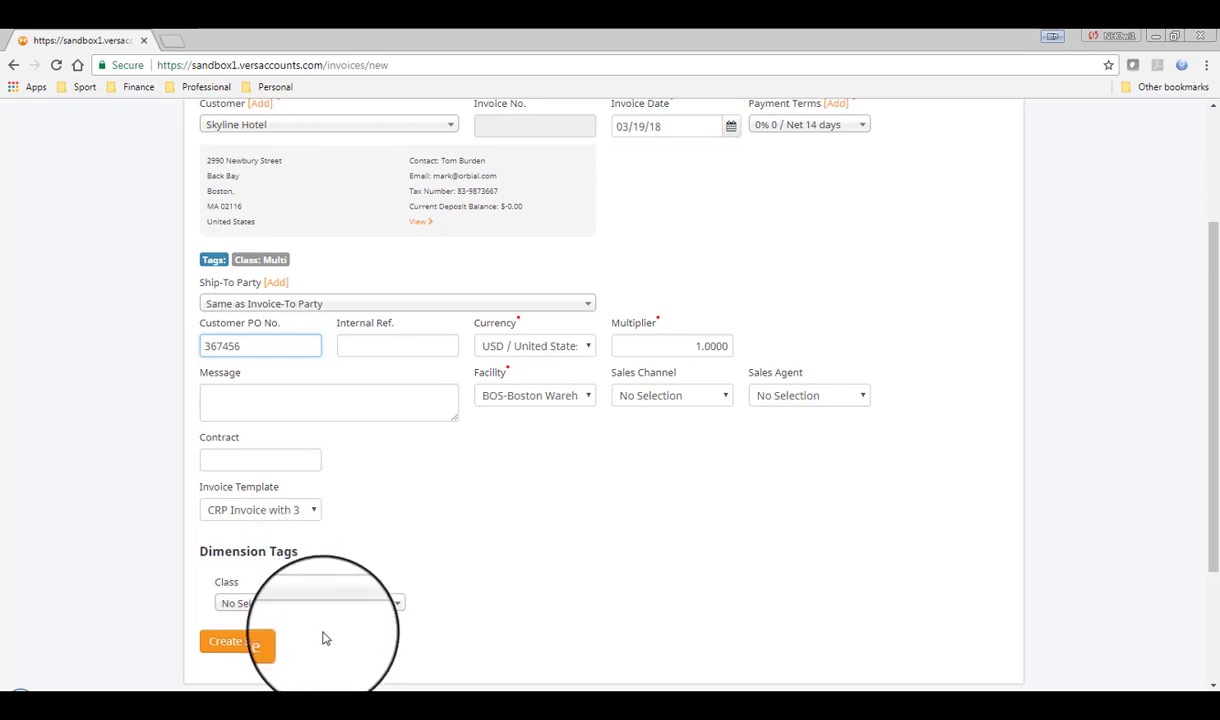
{"action": "left_click", "coordinate": [238, 645]}
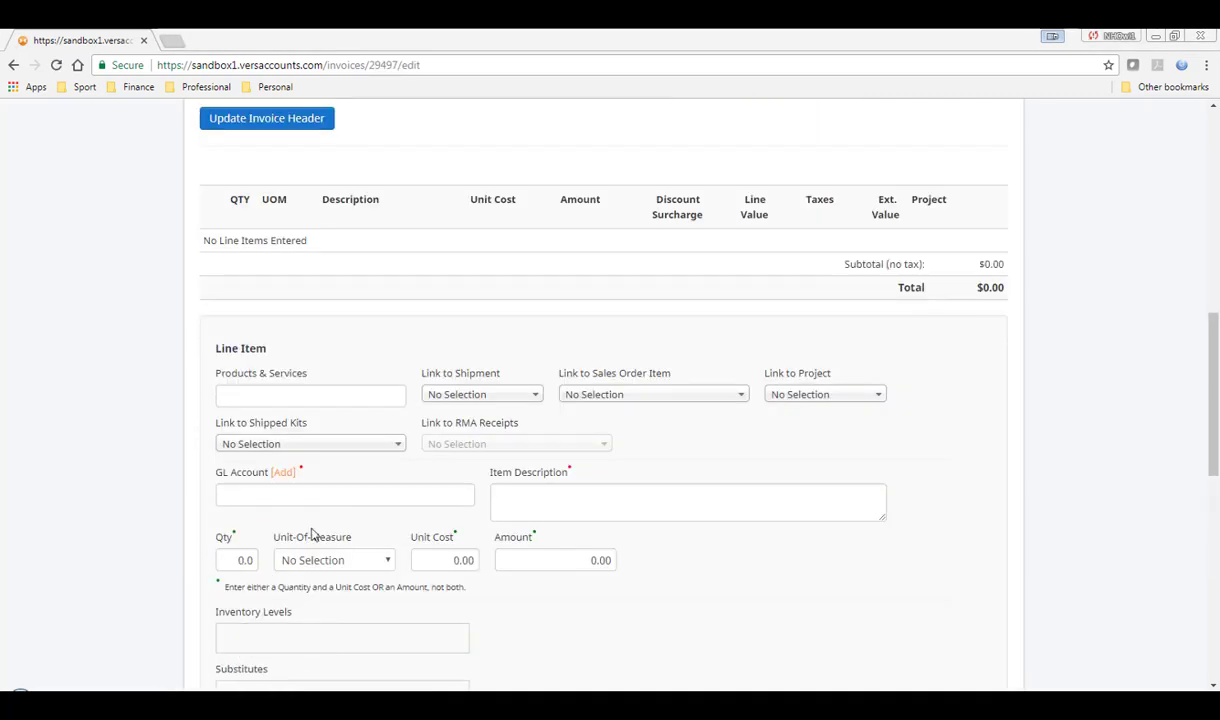
{"action": "left_click_drag", "start_coordinate": [1215, 343], "coordinate": [1205, 395]}
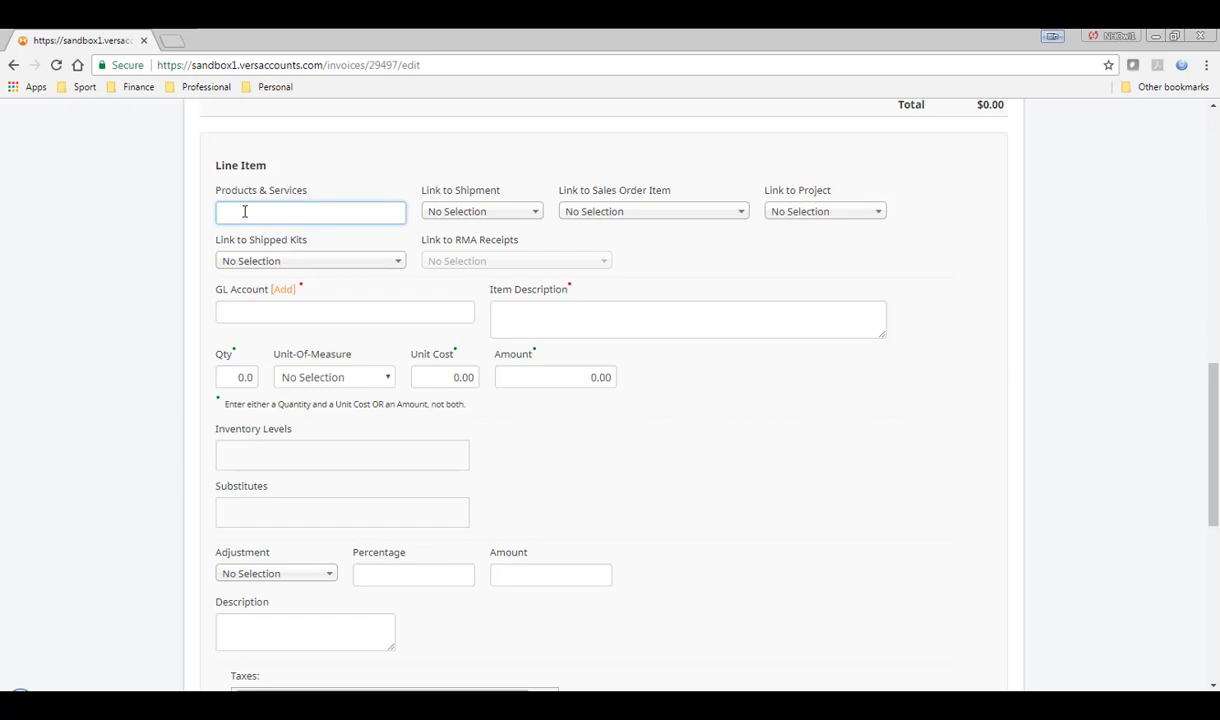
{"action": "type", "text": "009"}
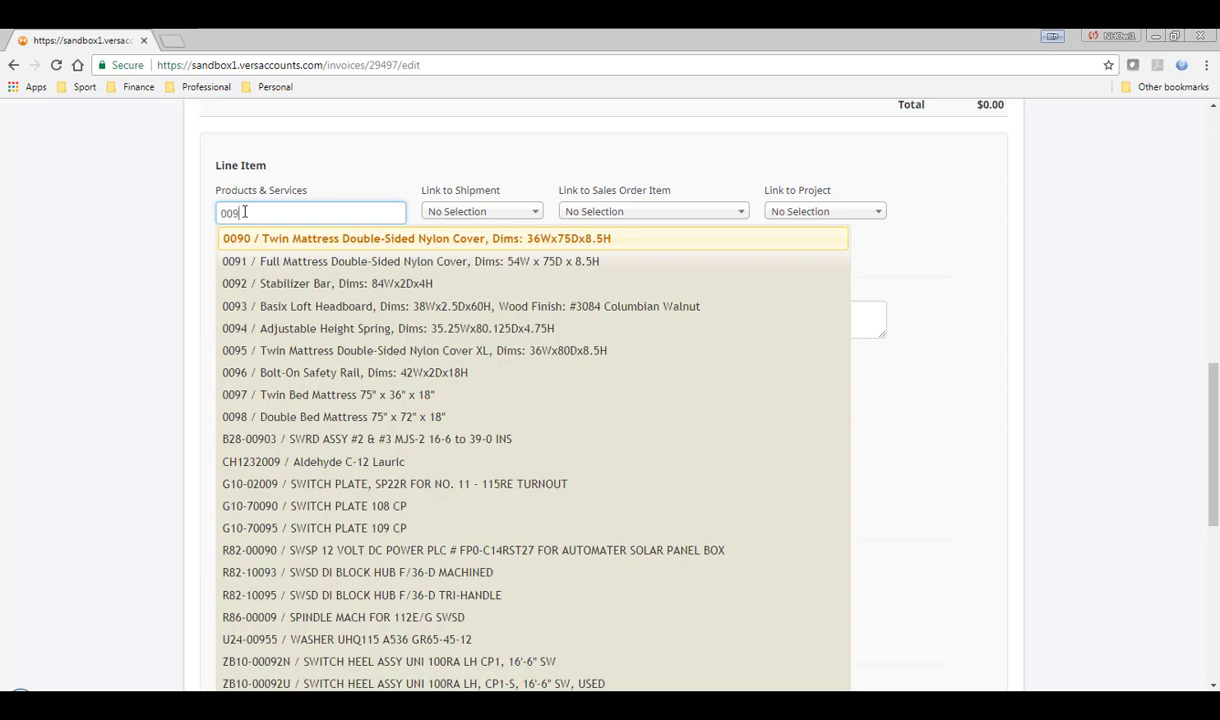
{"action": "key", "text": "BackSpace"}
{"action": "key", "text": "BackSpace"}
{"action": "key", "text": "BackSpace"}
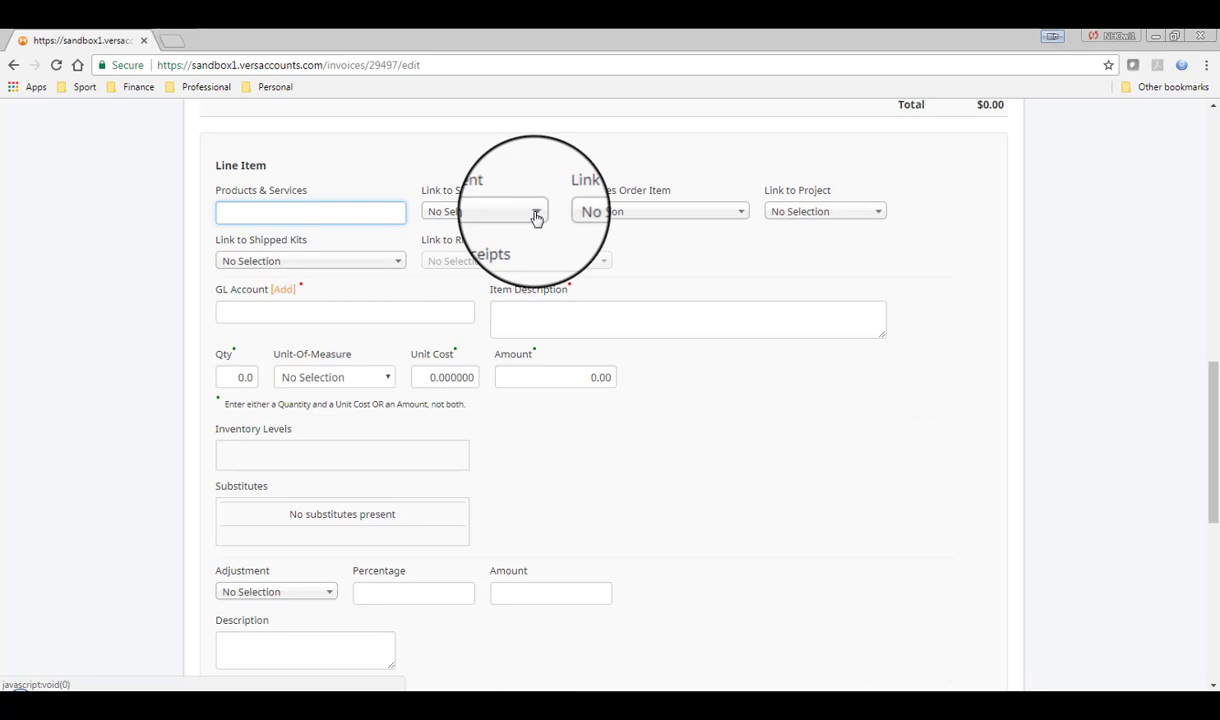
Link the line item to the second of the available order shipments, for line 1 of its sales order
{"action": "left_click", "coordinate": [537, 214]}
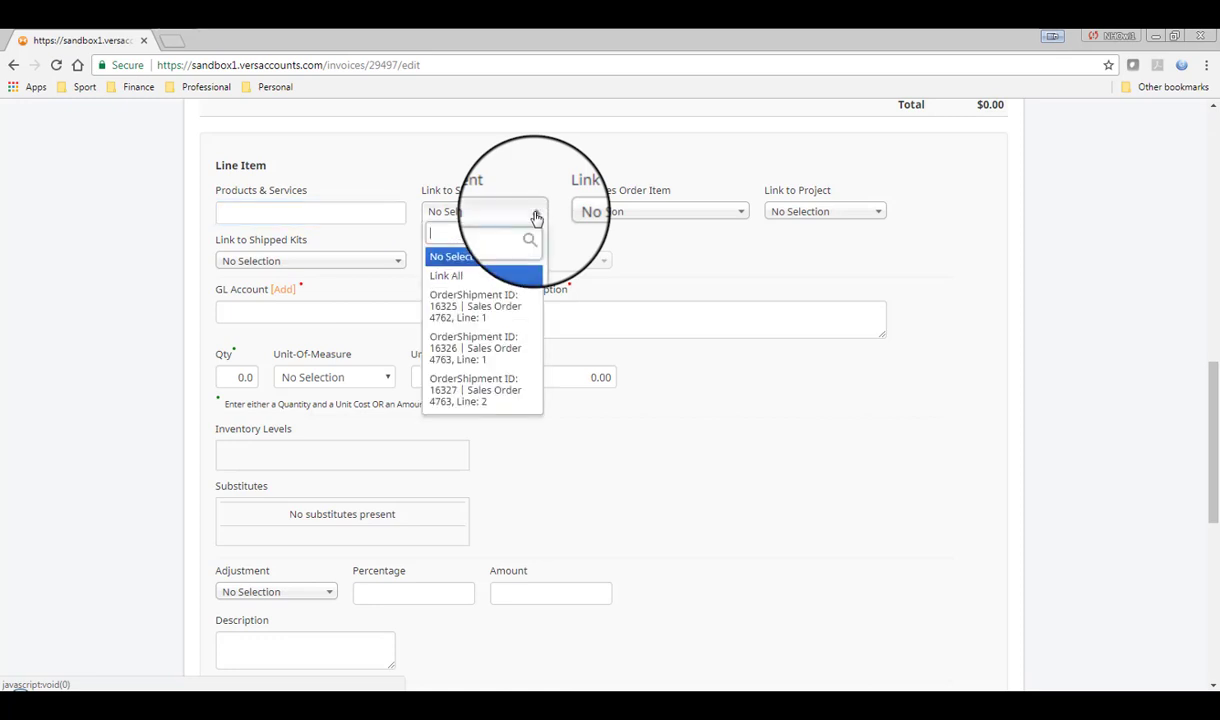
{"action": "left_click", "coordinate": [487, 358]}
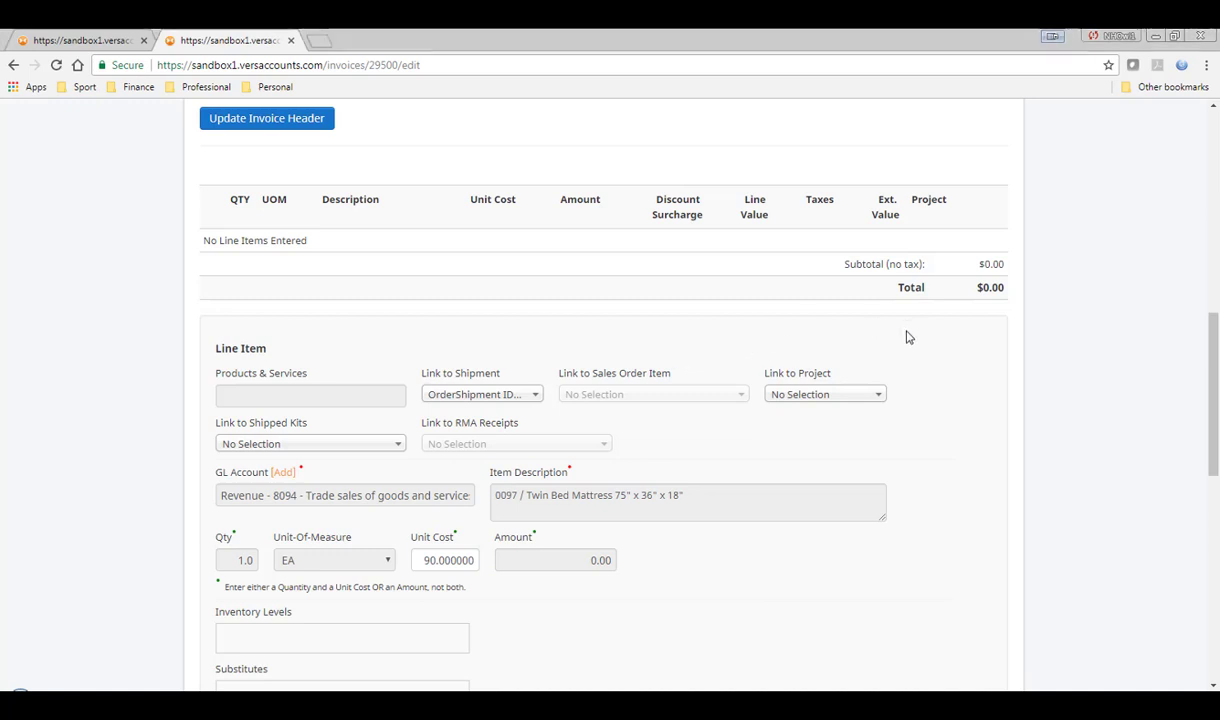
Try linking the line item to project PJCT-0400 Skyline 01, and close this invoice's browser tab without creating the line
{"action": "left_click", "coordinate": [879, 399]}
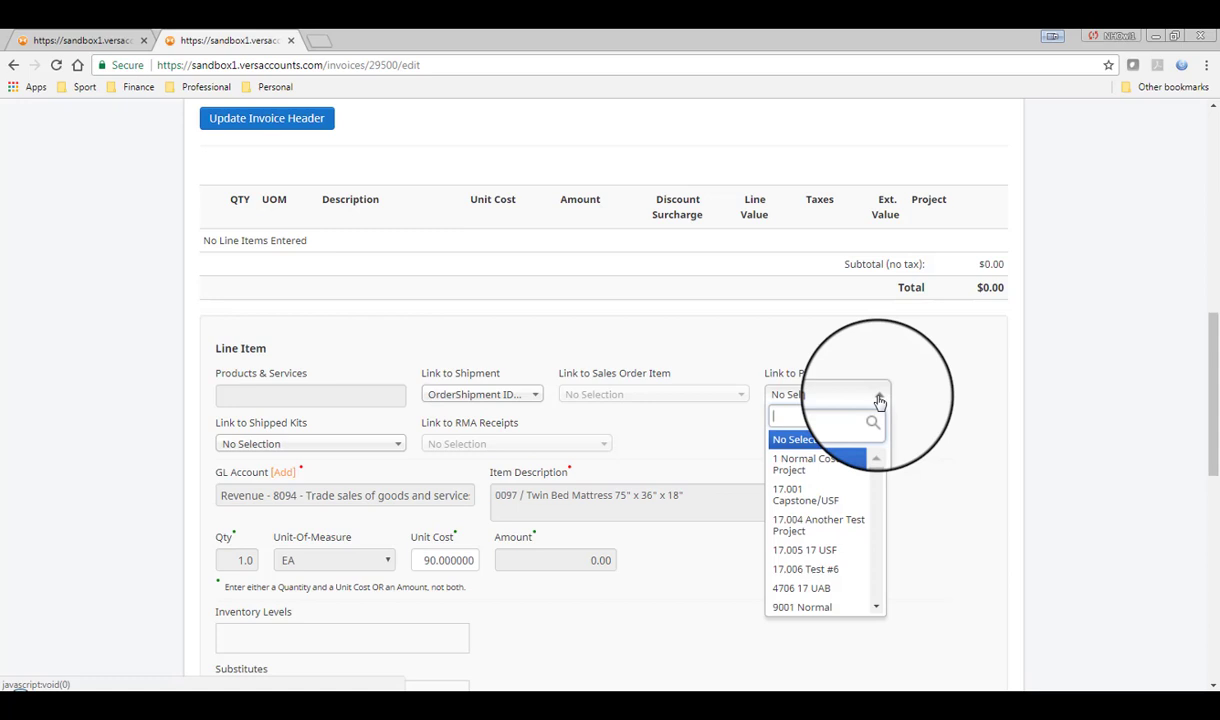
{"action": "type", "text": "sky"}
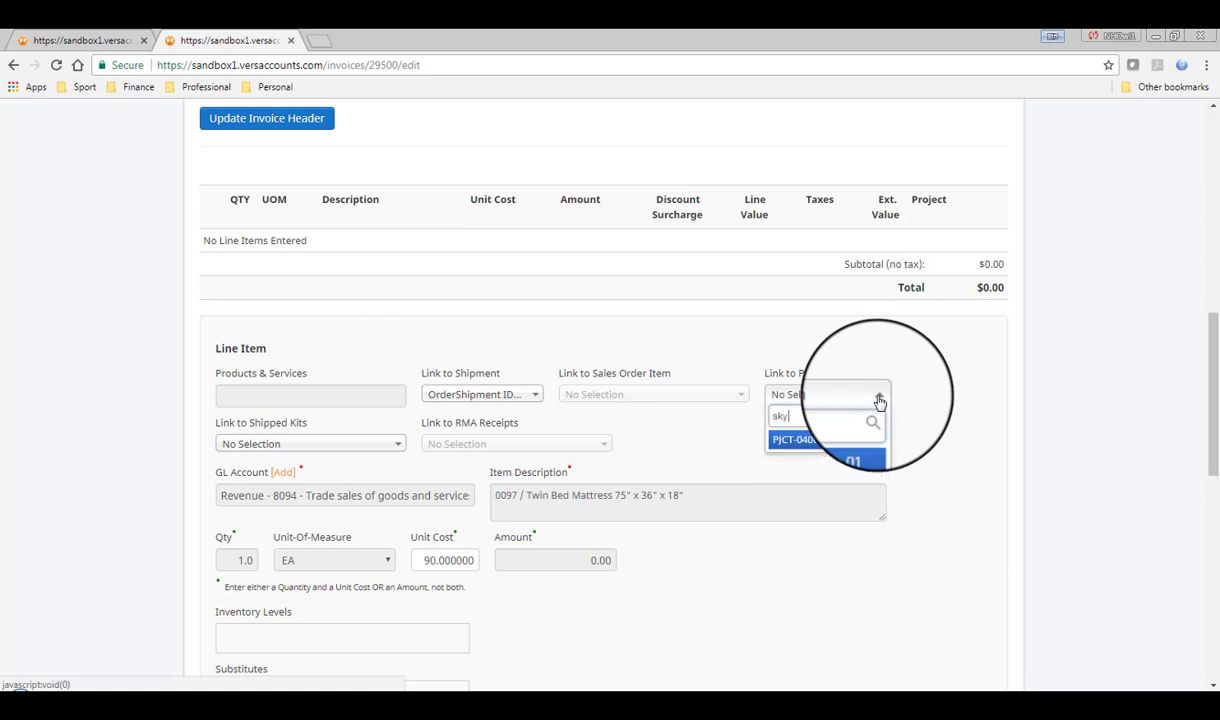
{"action": "type", "text": "li"}
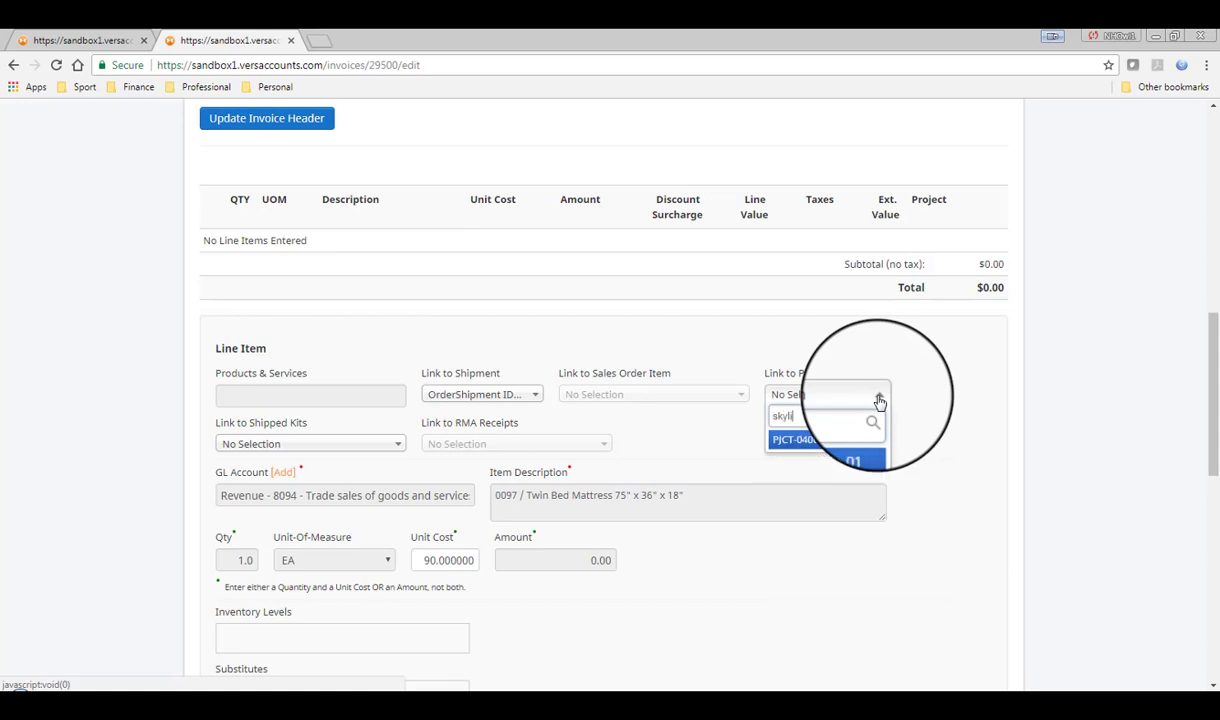
{"action": "left_click", "coordinate": [826, 440]}
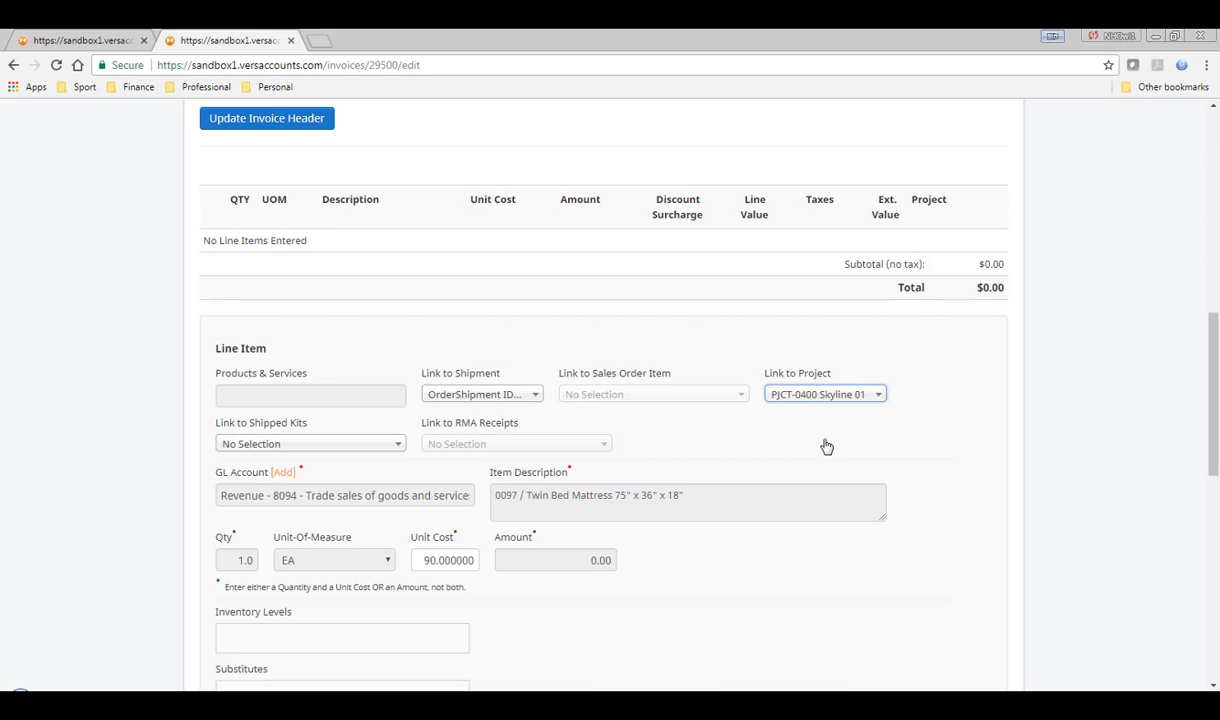
{"action": "key", "text": "ctrl+w"}
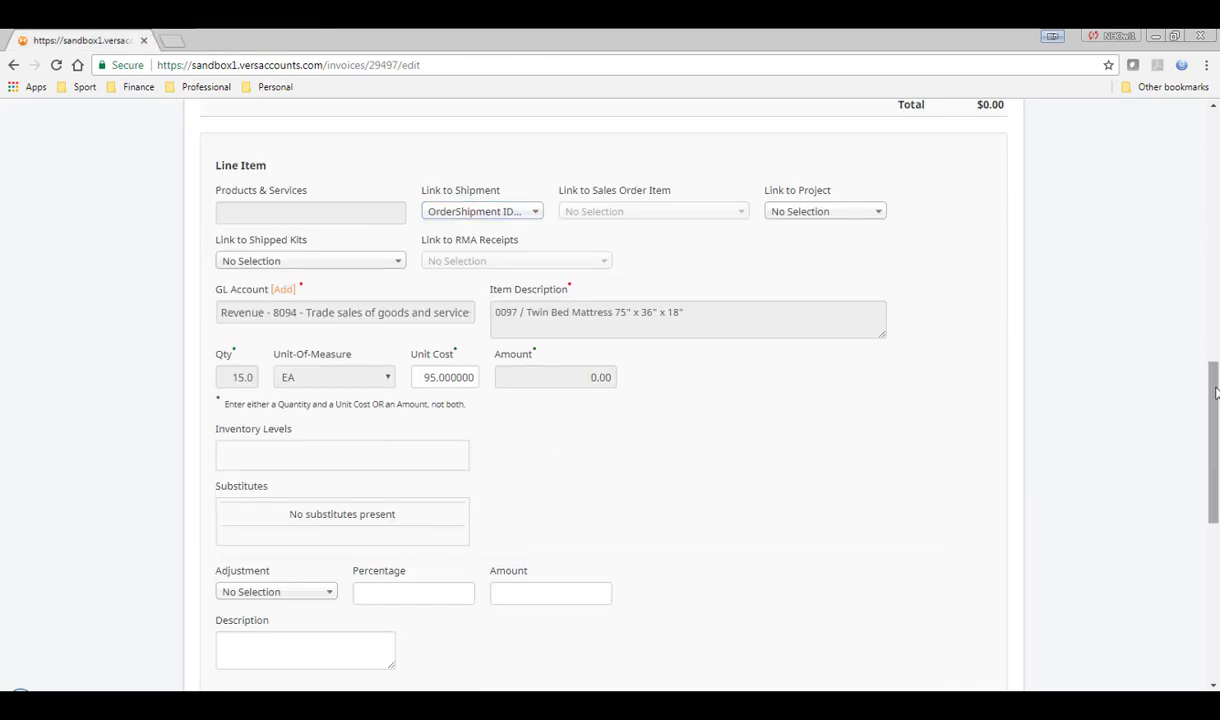
Create the shipment-linked line item on the invoice and review the resulting line details
{"action": "left_click_drag", "start_coordinate": [1213, 427], "coordinate": [1214, 533]}
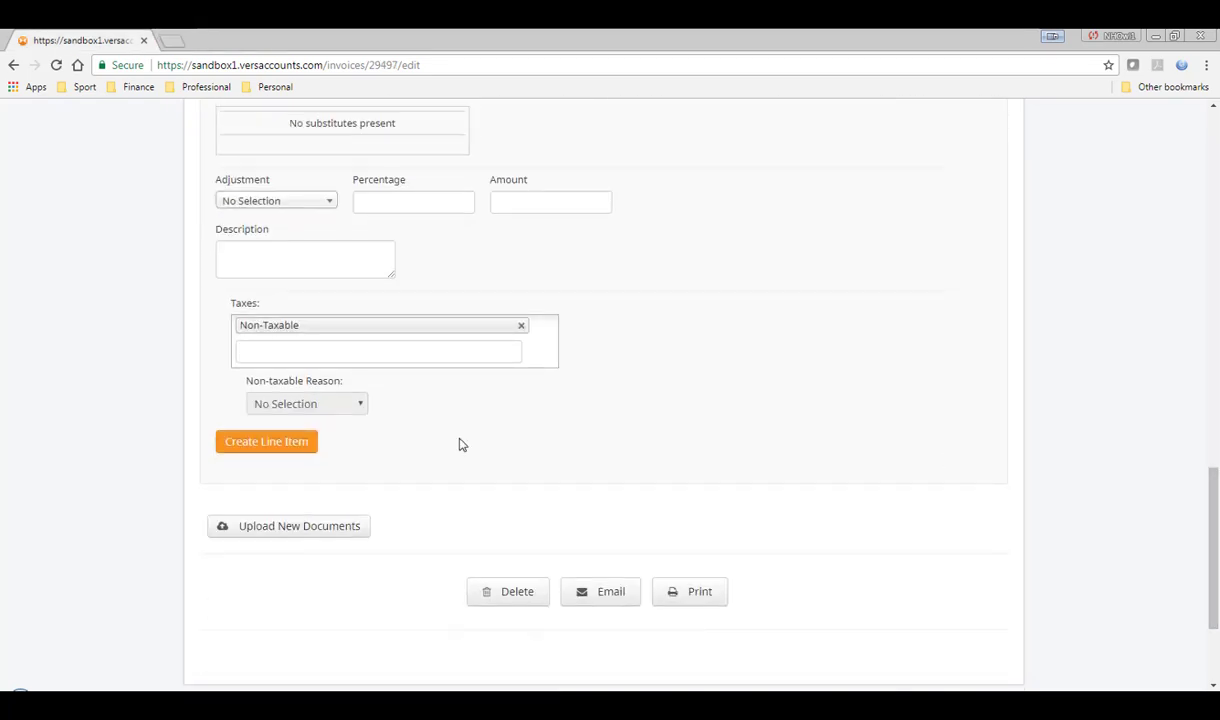
{"action": "left_click", "coordinate": [268, 449]}
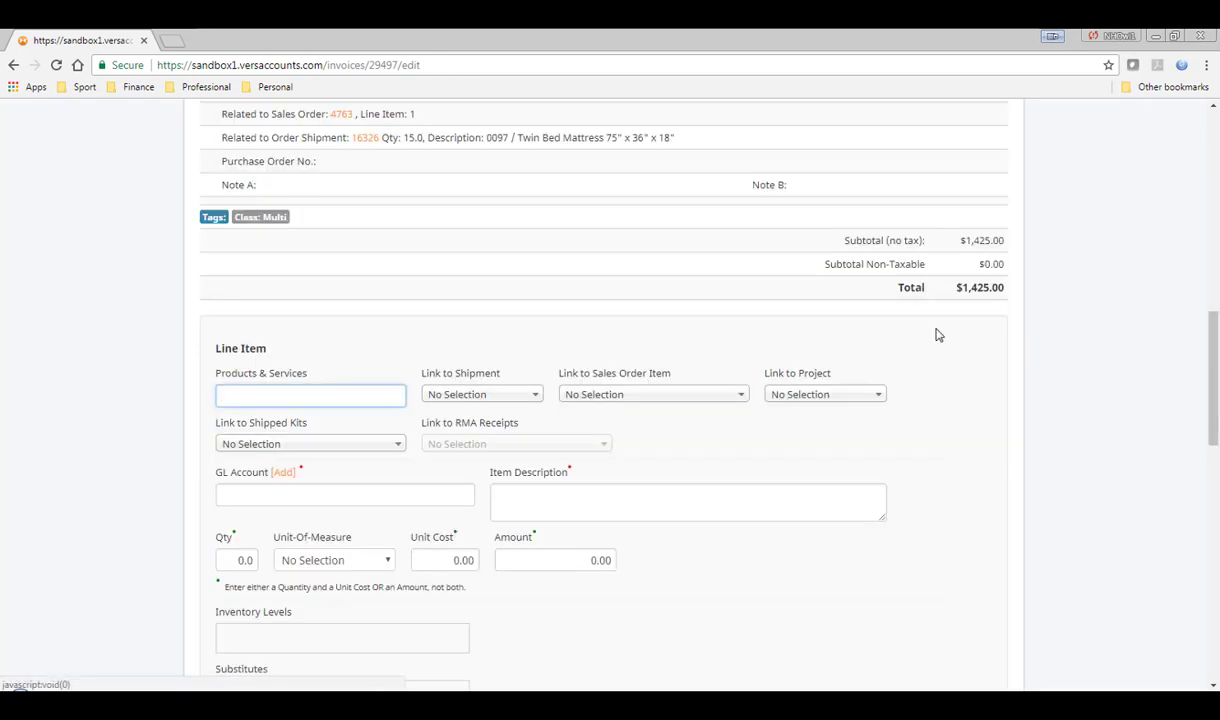
{"action": "left_click_drag", "start_coordinate": [1212, 358], "coordinate": [1211, 292]}
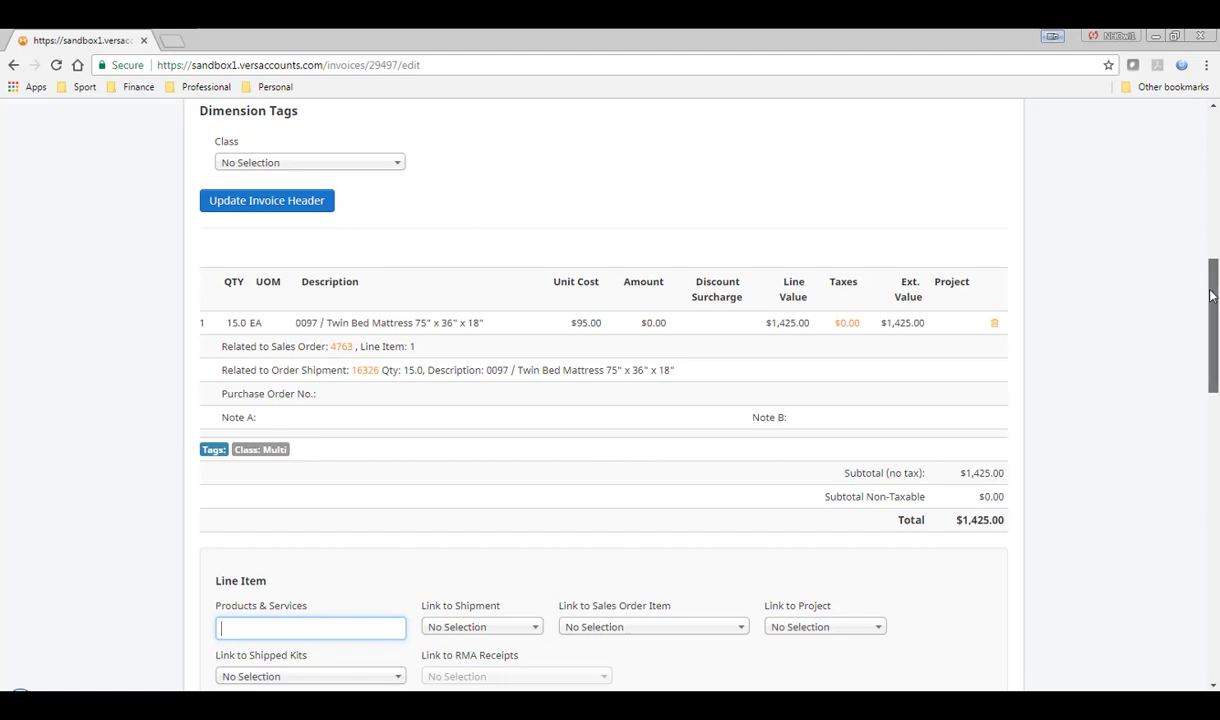
View the printable PDF of the invoice, close it, and post the invoice with confirmation
{"action": "left_click_drag", "start_coordinate": [1211, 292], "coordinate": [1216, 504]}
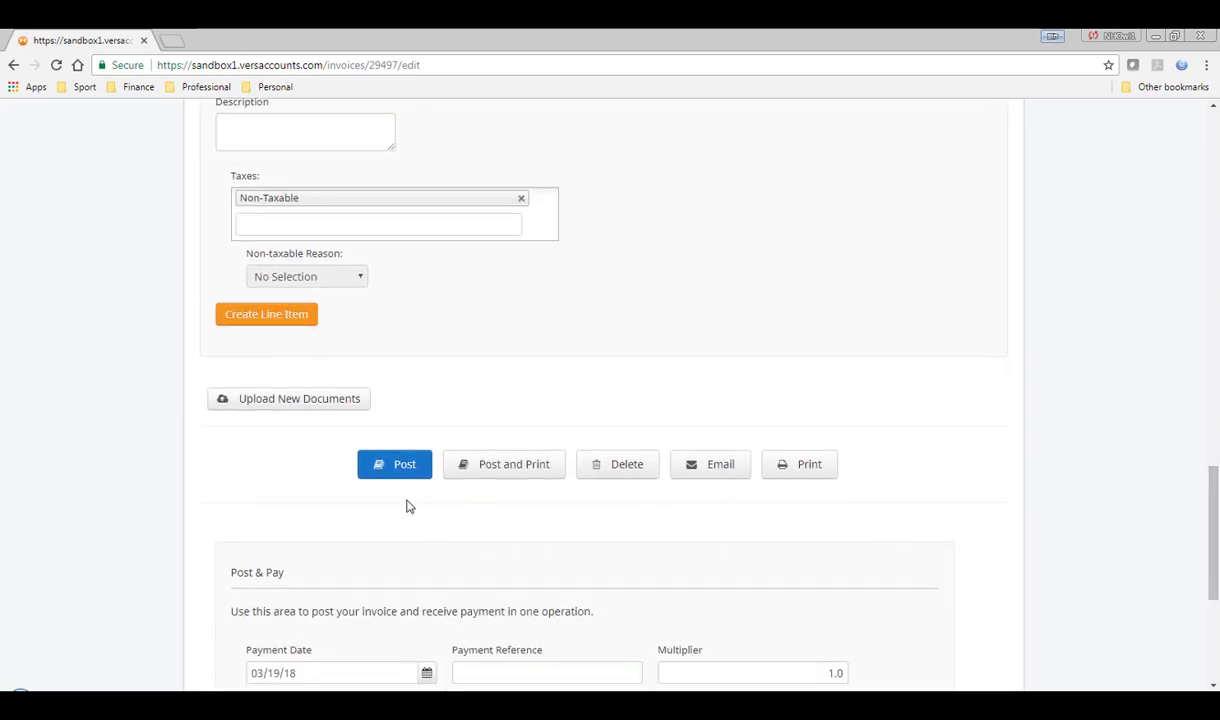
{"action": "left_click", "coordinate": [806, 470]}
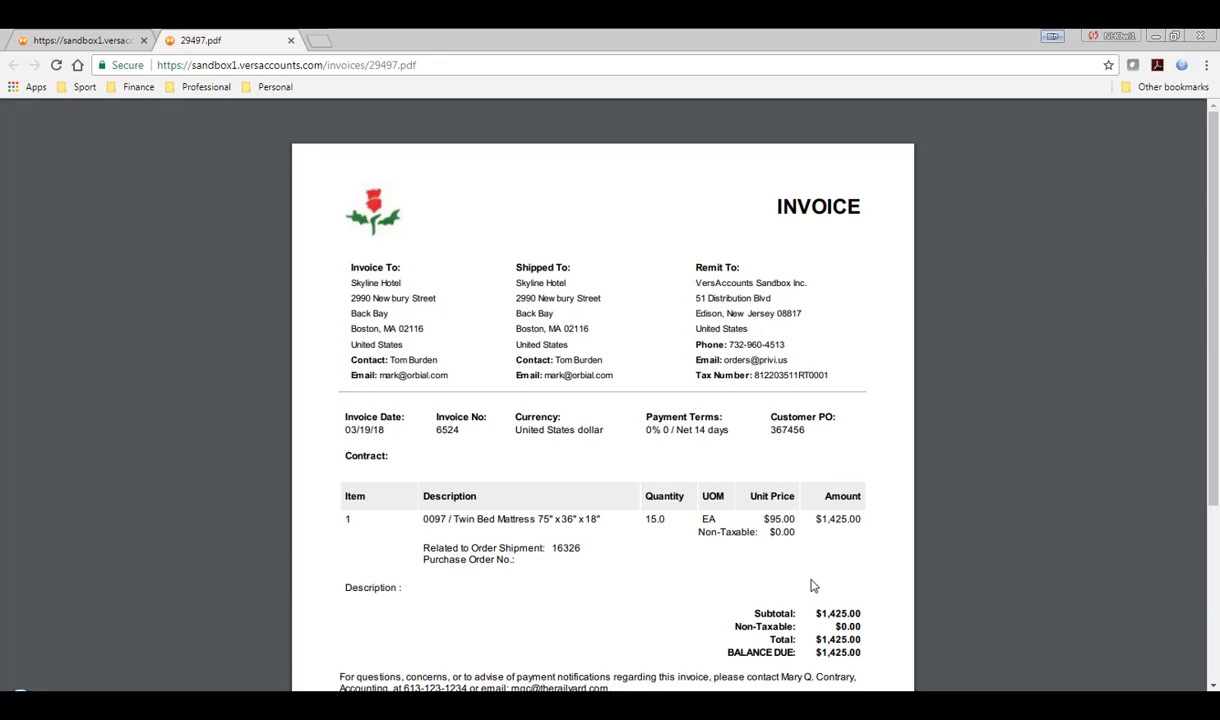
{"action": "left_click", "coordinate": [291, 41]}
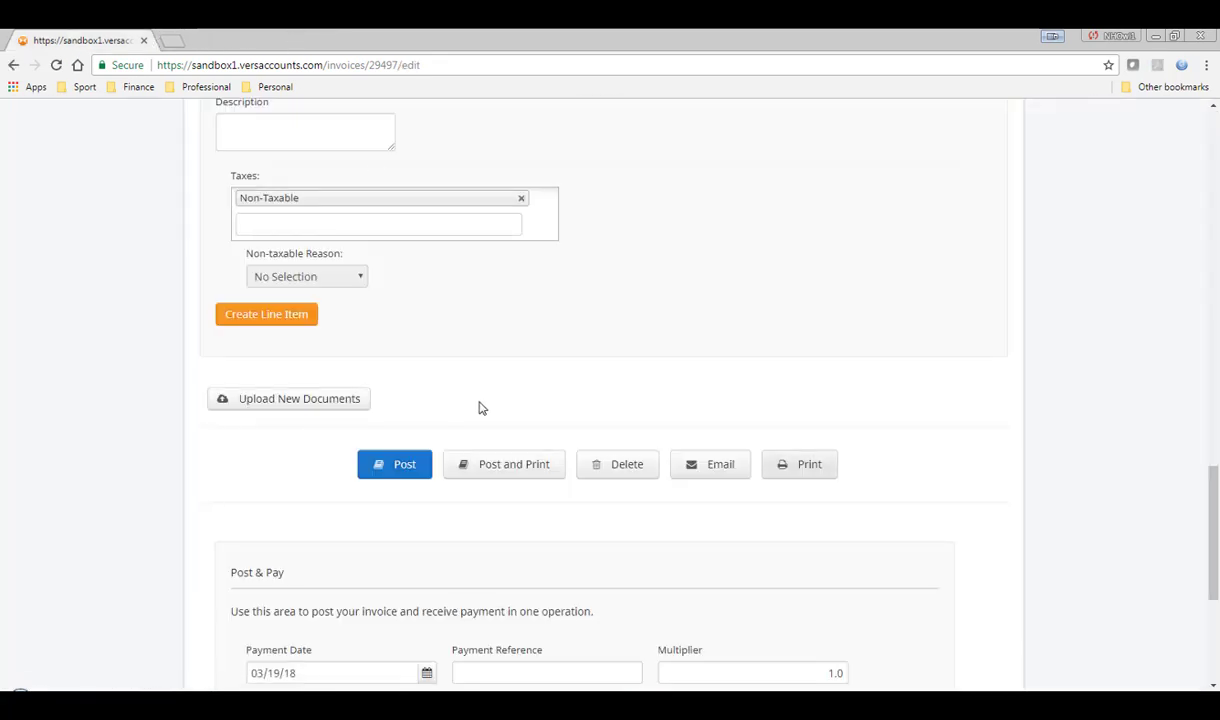
{"action": "left_click", "coordinate": [401, 468]}
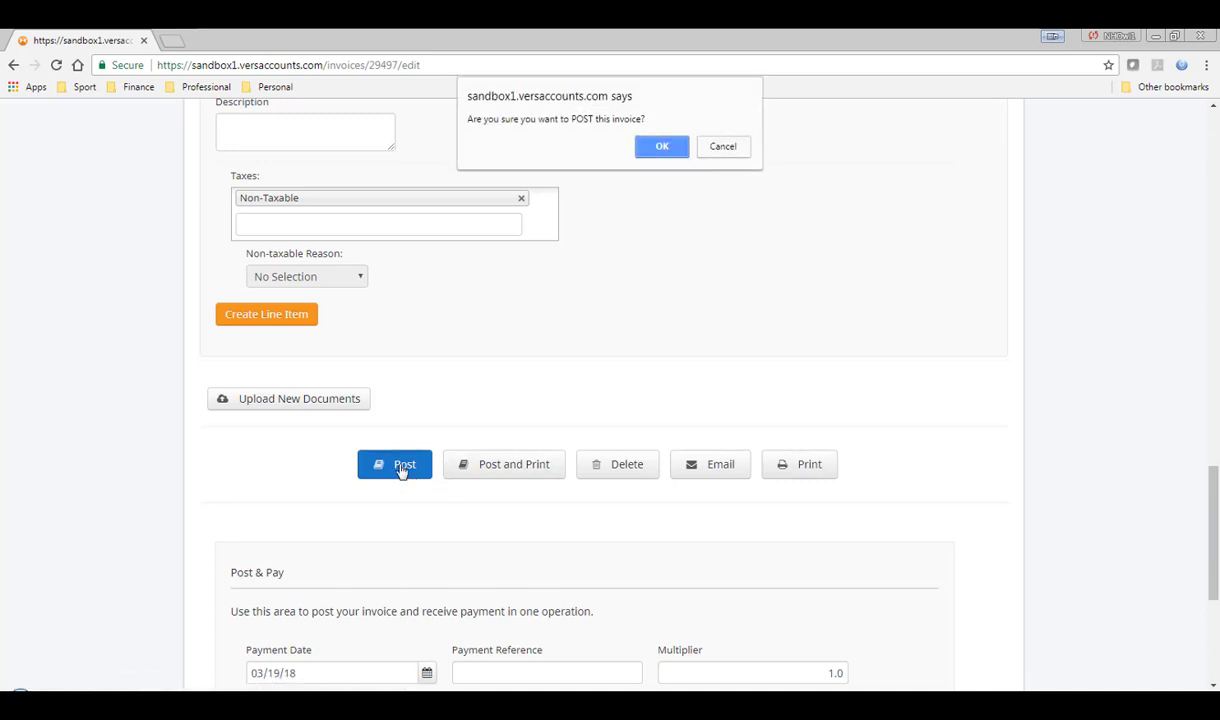
{"action": "left_click", "coordinate": [660, 148]}
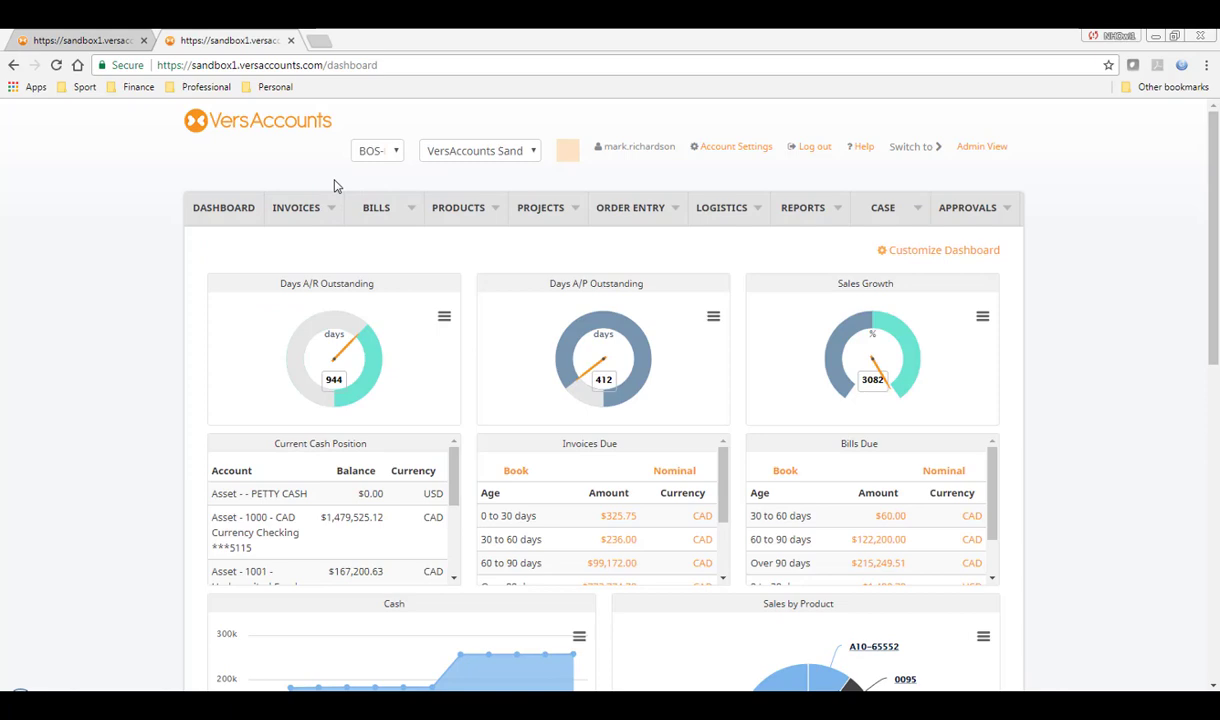
Start a new customer payment receipt from the invoices area and set the receiving account to USD Checking
{"action": "left_click", "coordinate": [334, 210]}
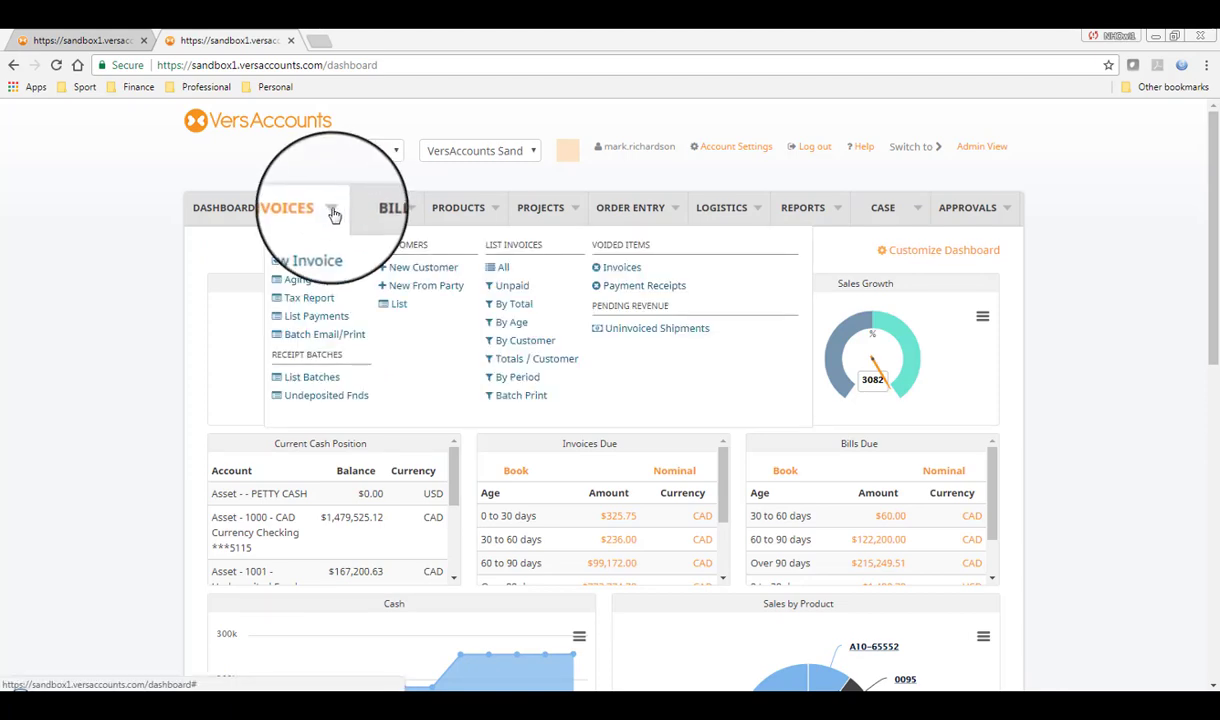
{"action": "left_click", "coordinate": [311, 266]}
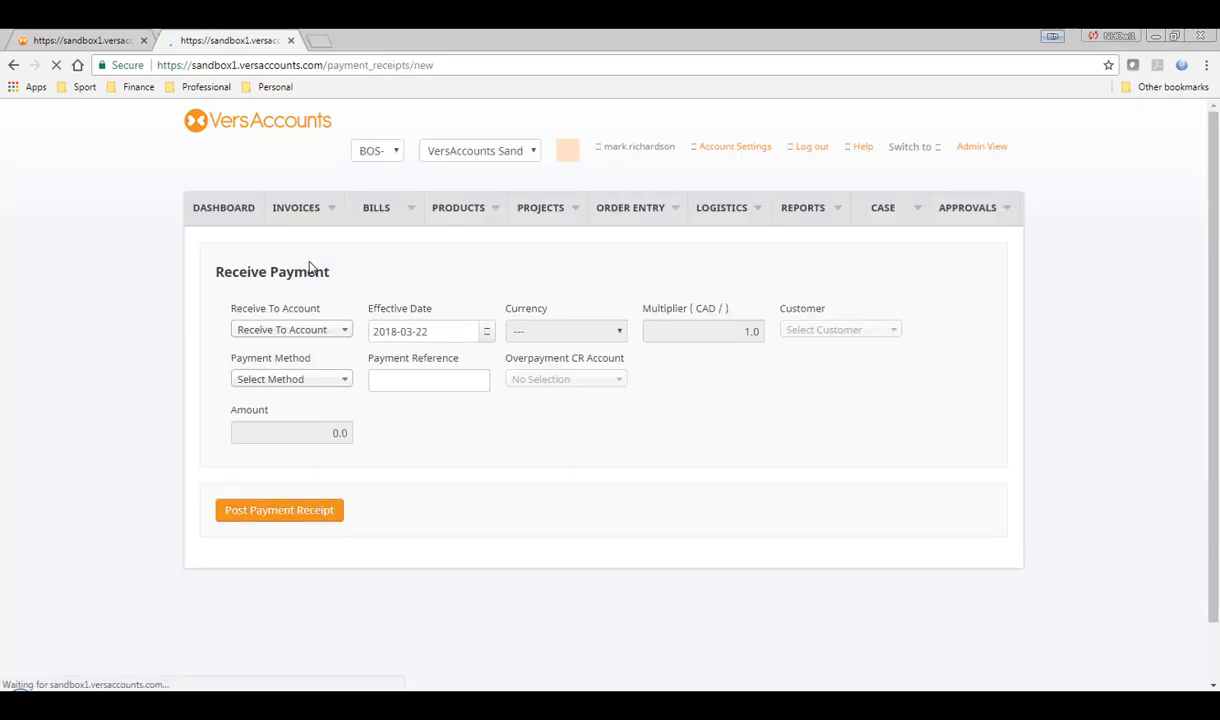
{"action": "left_click", "coordinate": [330, 329]}
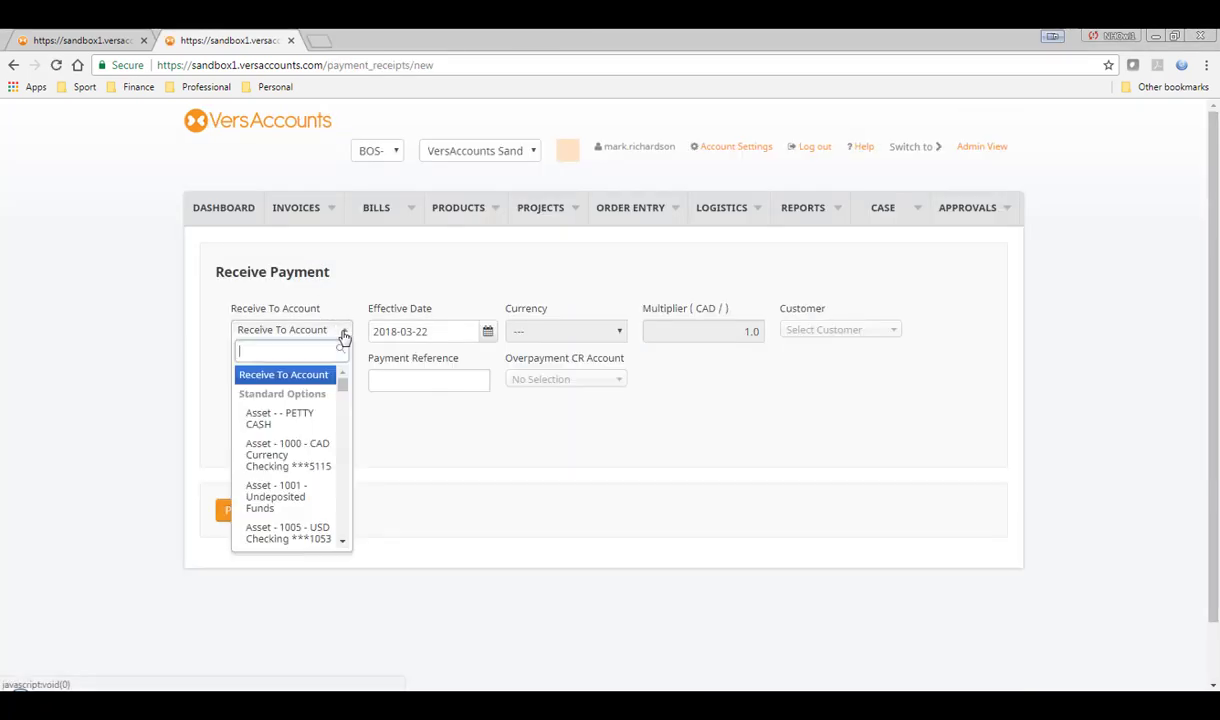
{"action": "left_click", "coordinate": [270, 533]}
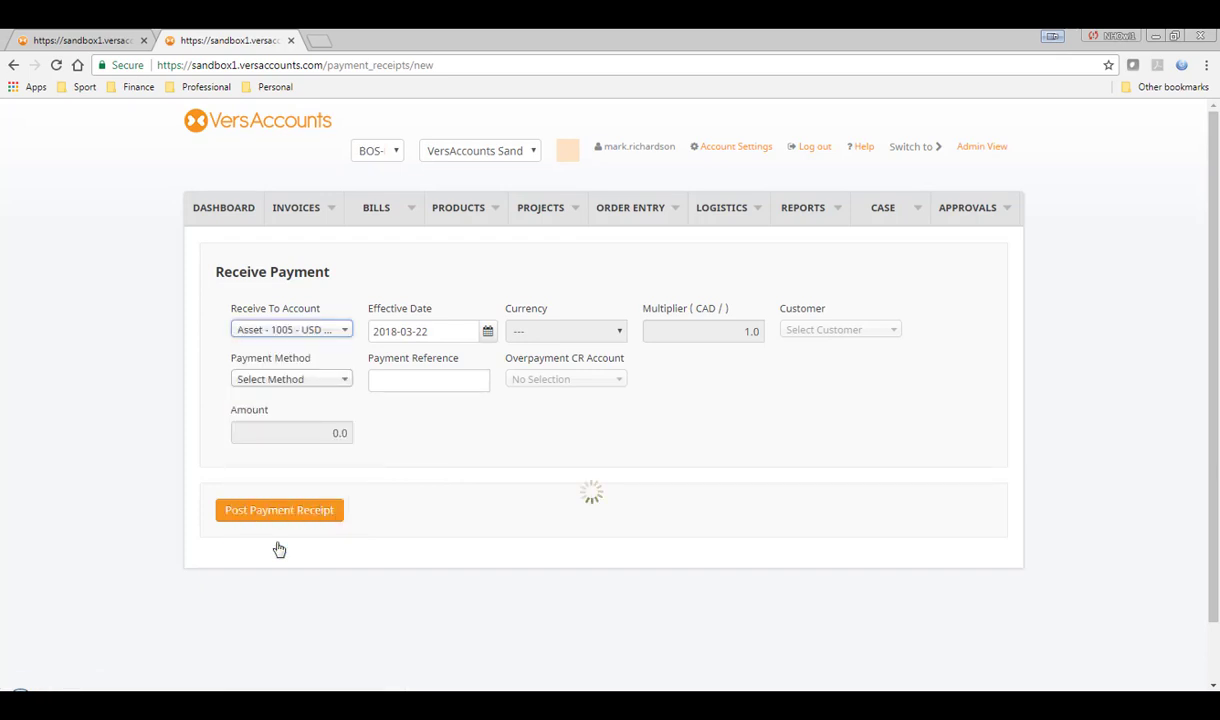
Set the payment's effective date to 03/19/18 and choose Skyline Hotel as the customer
{"action": "left_click", "coordinate": [488, 333]}
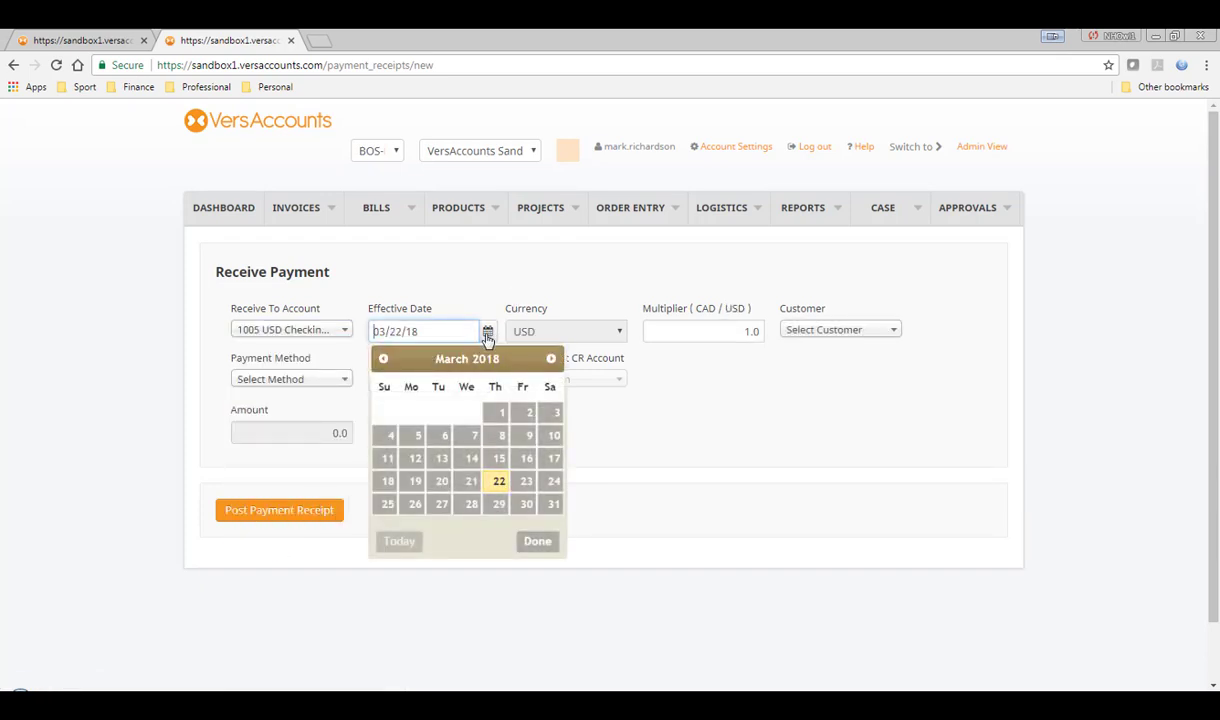
{"action": "left_click", "coordinate": [408, 477]}
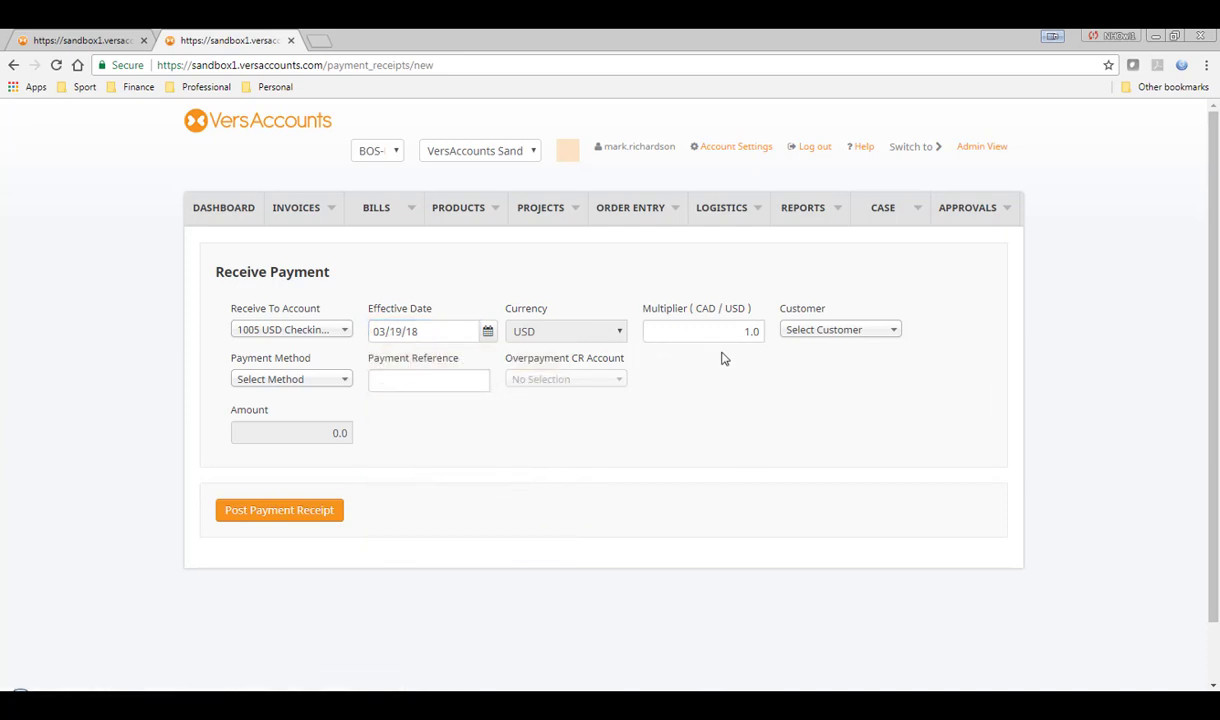
{"action": "left_click", "coordinate": [895, 333]}
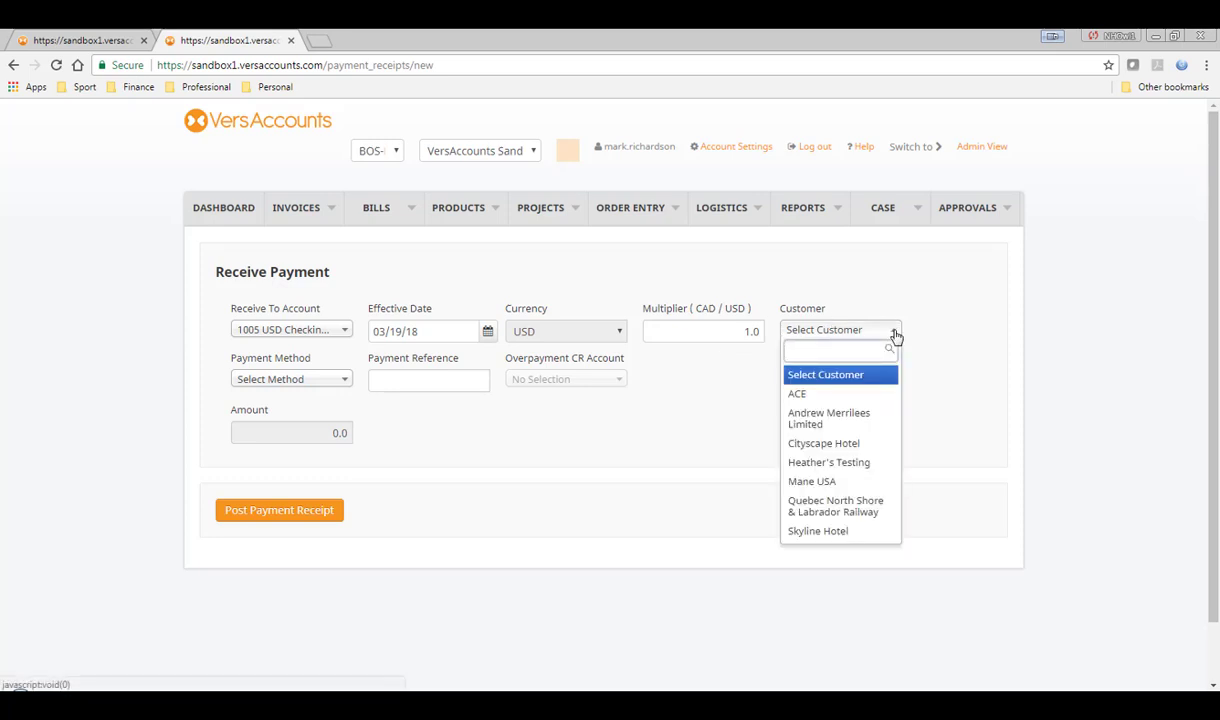
{"action": "type", "text": "sky"}
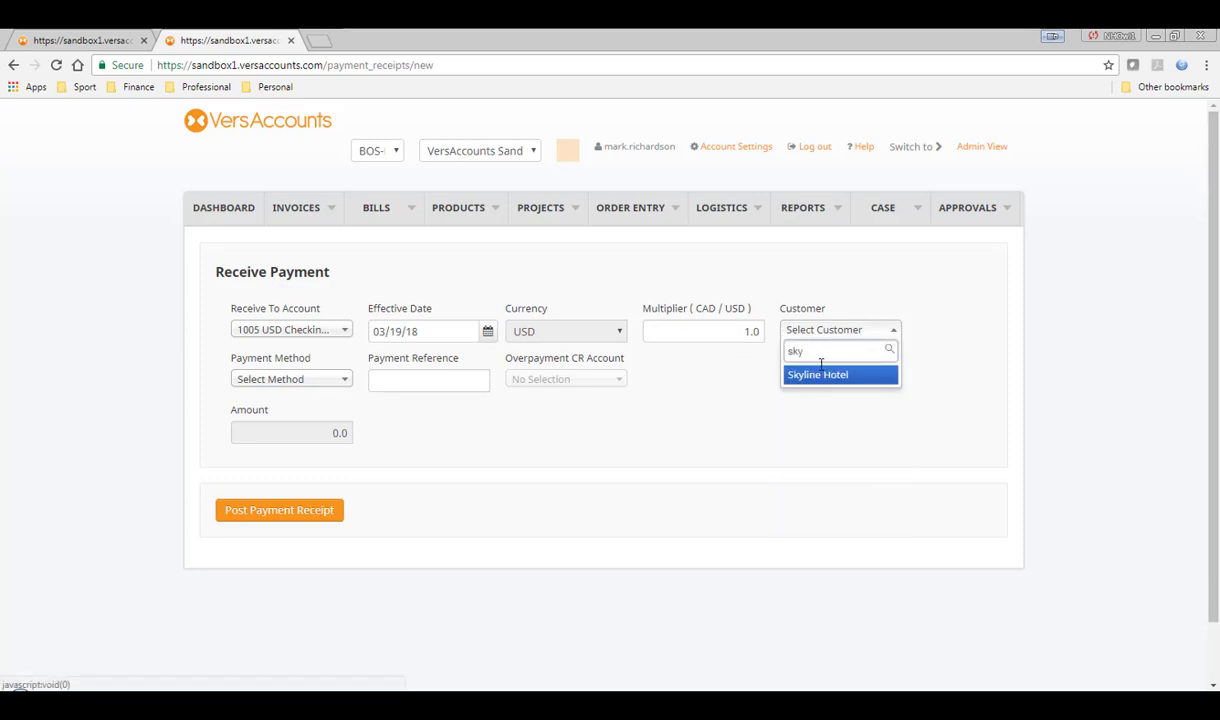
{"action": "left_click", "coordinate": [815, 375]}
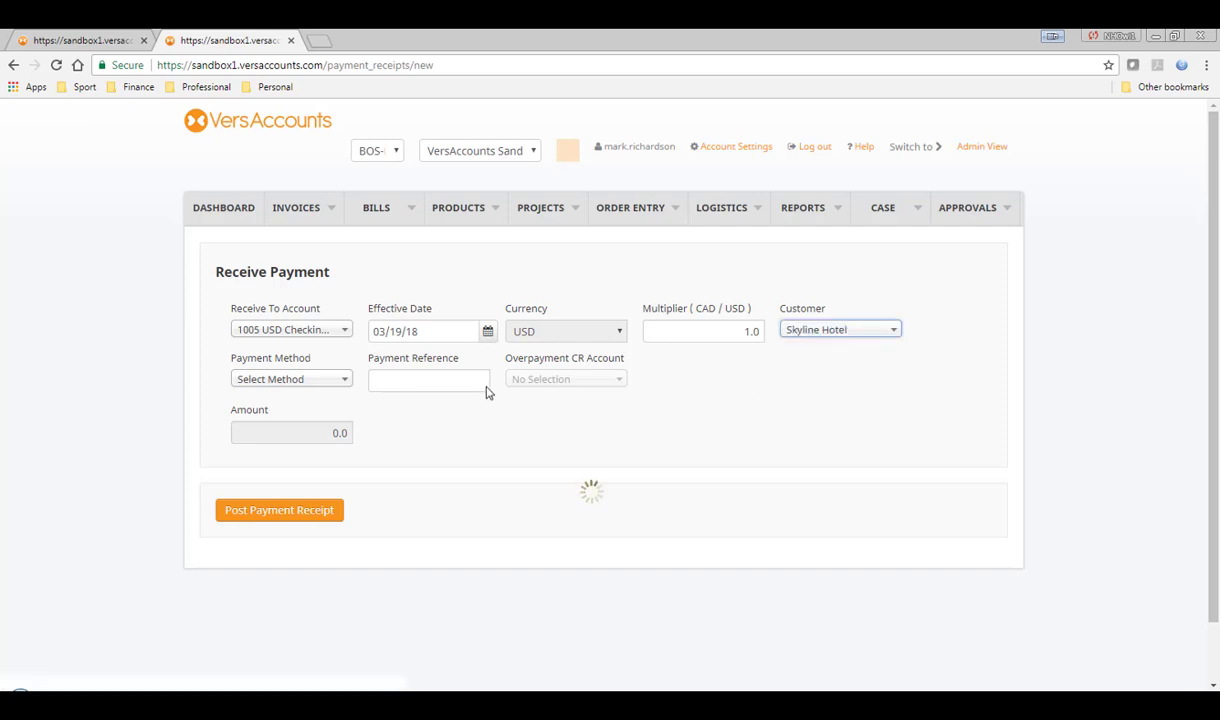
Set the payment method to Wire Transfer and enter 983746 as the payment reference
{"action": "left_click", "coordinate": [345, 381]}
{"action": "left_click_drag", "start_coordinate": [344, 481], "coordinate": [340, 553]}
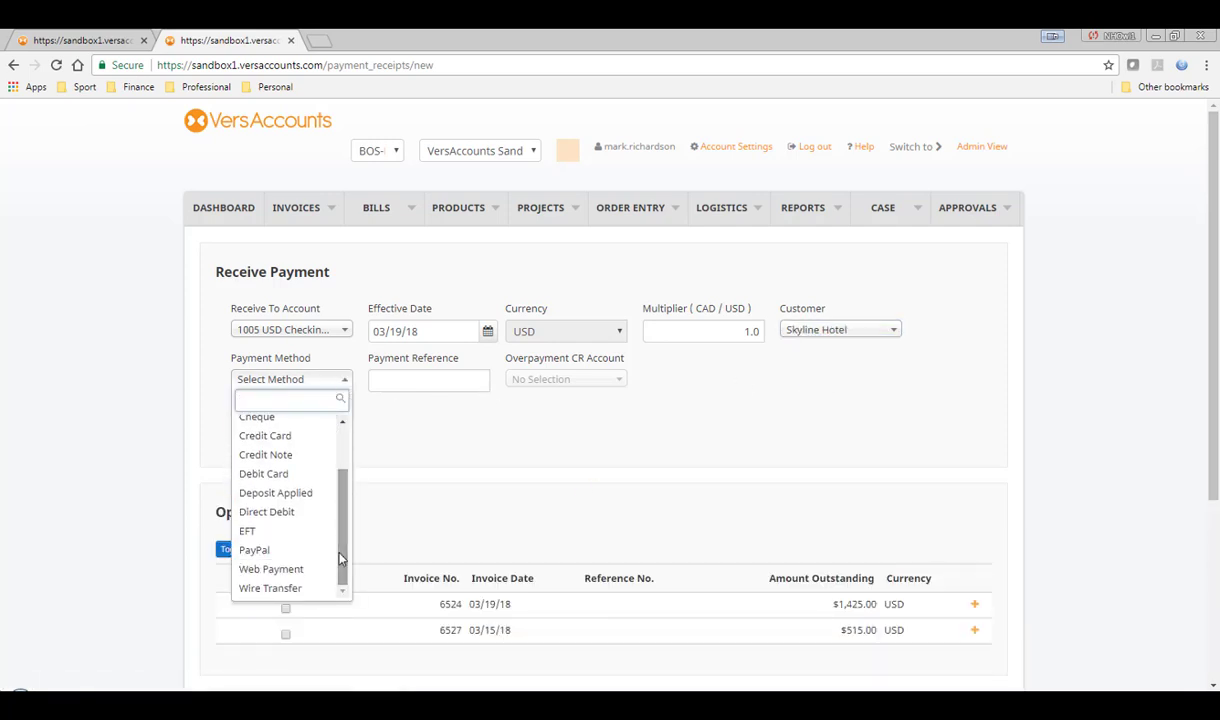
{"action": "left_click", "coordinate": [291, 588]}
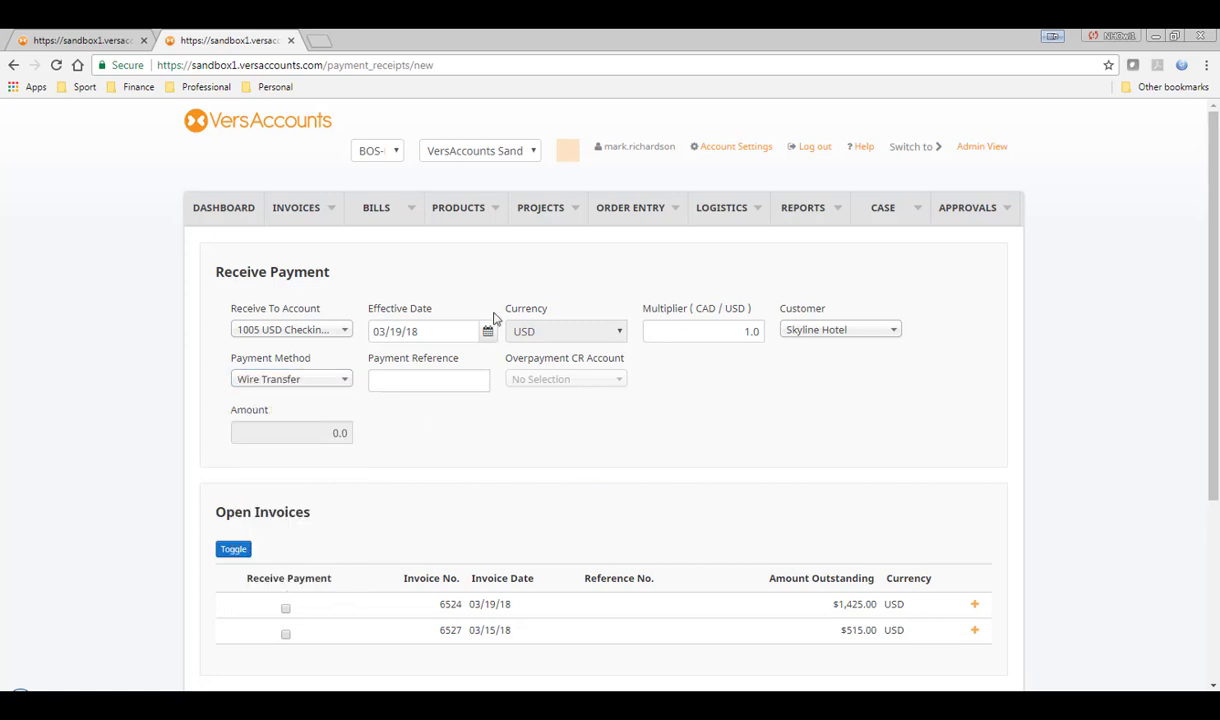
{"action": "left_click", "coordinate": [407, 384]}
{"action": "type", "text": "983746"}
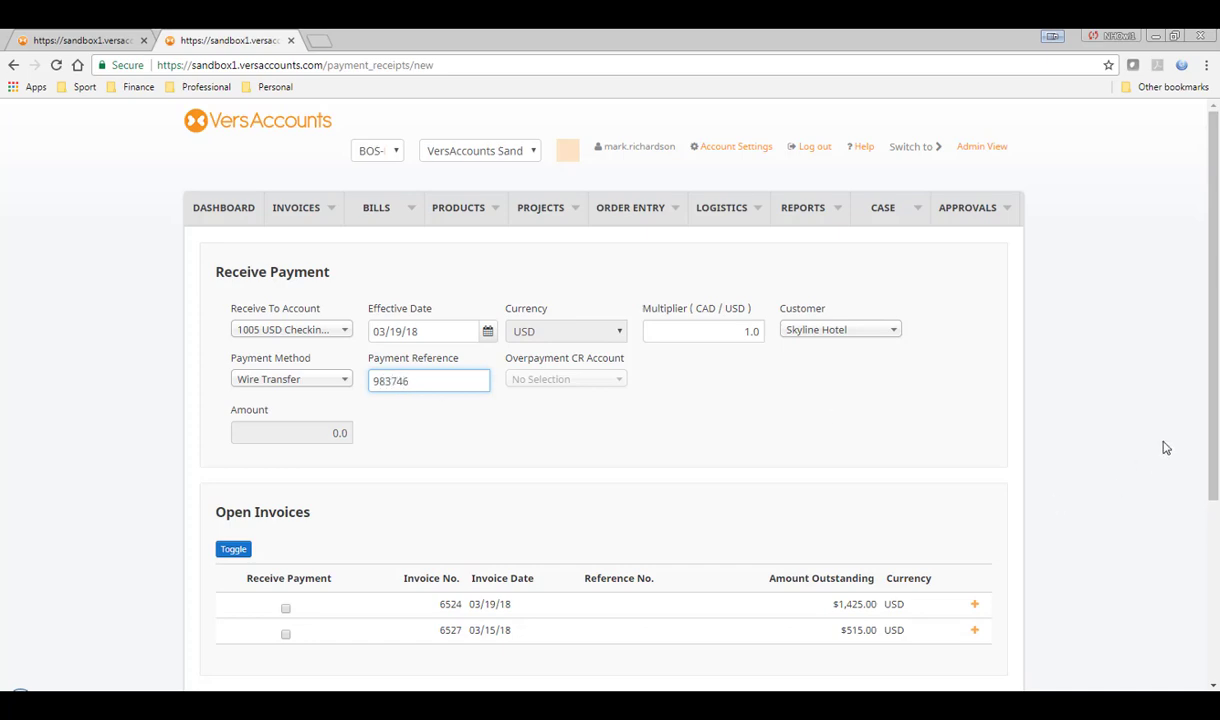
Mark both of the customer's open invoices, dated 03/19/18 and 03/15/18, to receive payment
{"action": "left_click_drag", "start_coordinate": [1213, 425], "coordinate": [1215, 577]}
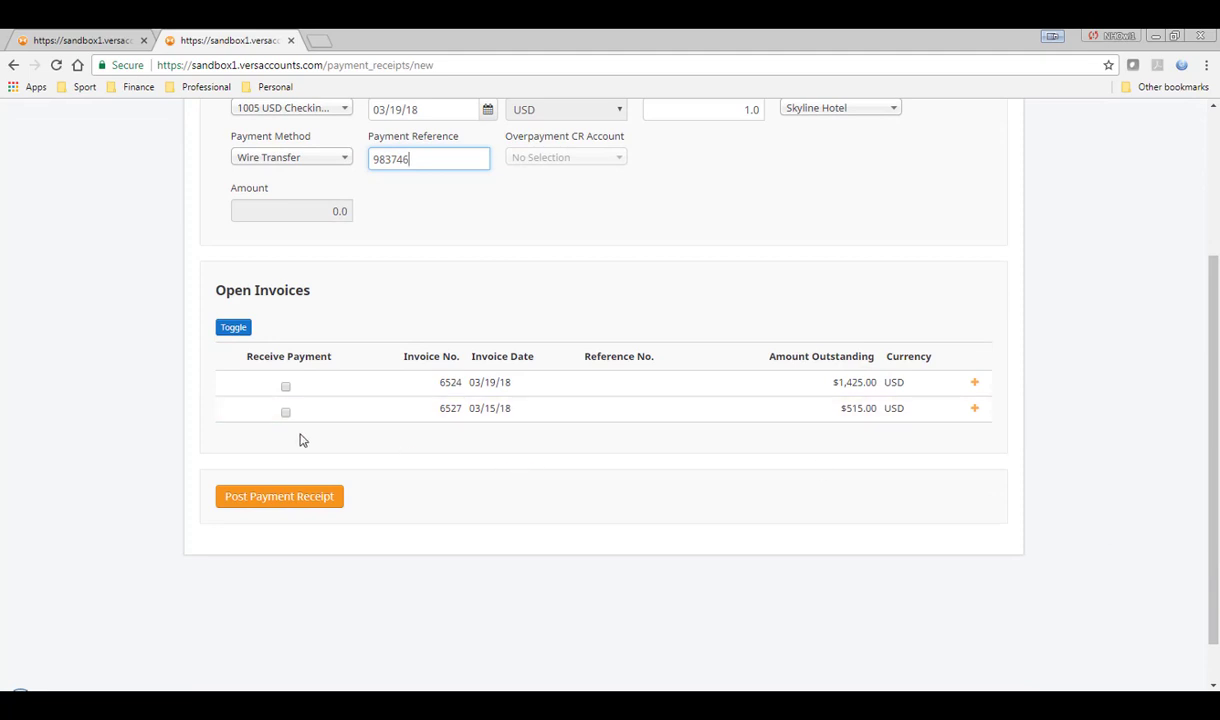
{"action": "left_click", "coordinate": [285, 390]}
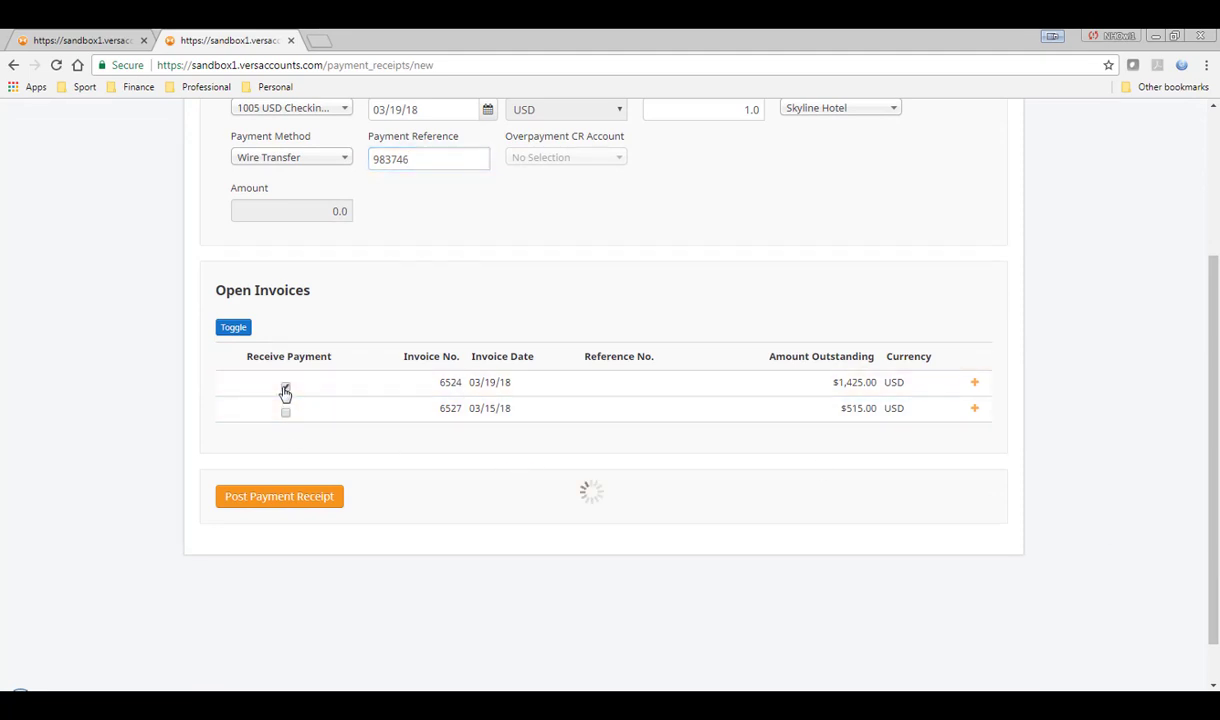
{"action": "left_click", "coordinate": [286, 413]}
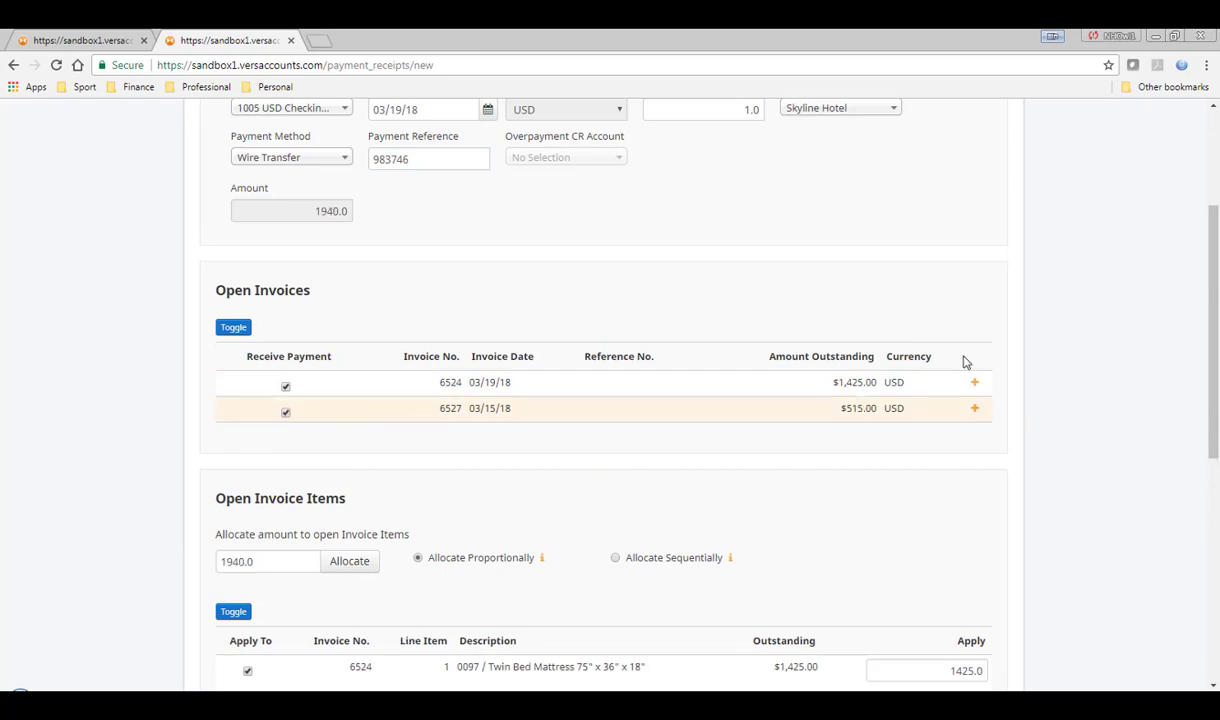
Exclude the $90.00 Twin Bed Mattress line from the payment's open invoice items and post the payment receipt
{"action": "mouse_move", "coordinate": [1212, 251]}
{"action": "left_mouse_down"}
{"action": "mouse_move", "coordinate": [1213, 285]}
{"action": "mouse_move", "coordinate": [1218, 248]}
{"action": "left_mouse_up"}
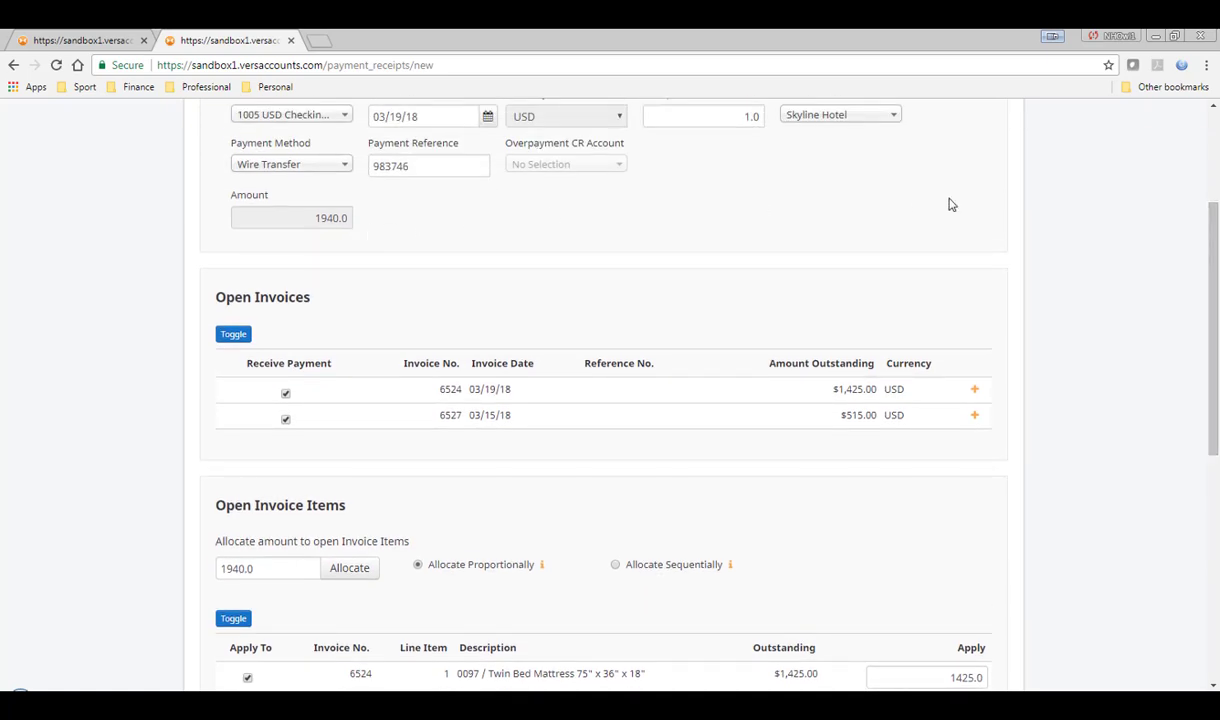
{"action": "left_click_drag", "start_coordinate": [1212, 233], "coordinate": [1212, 353]}
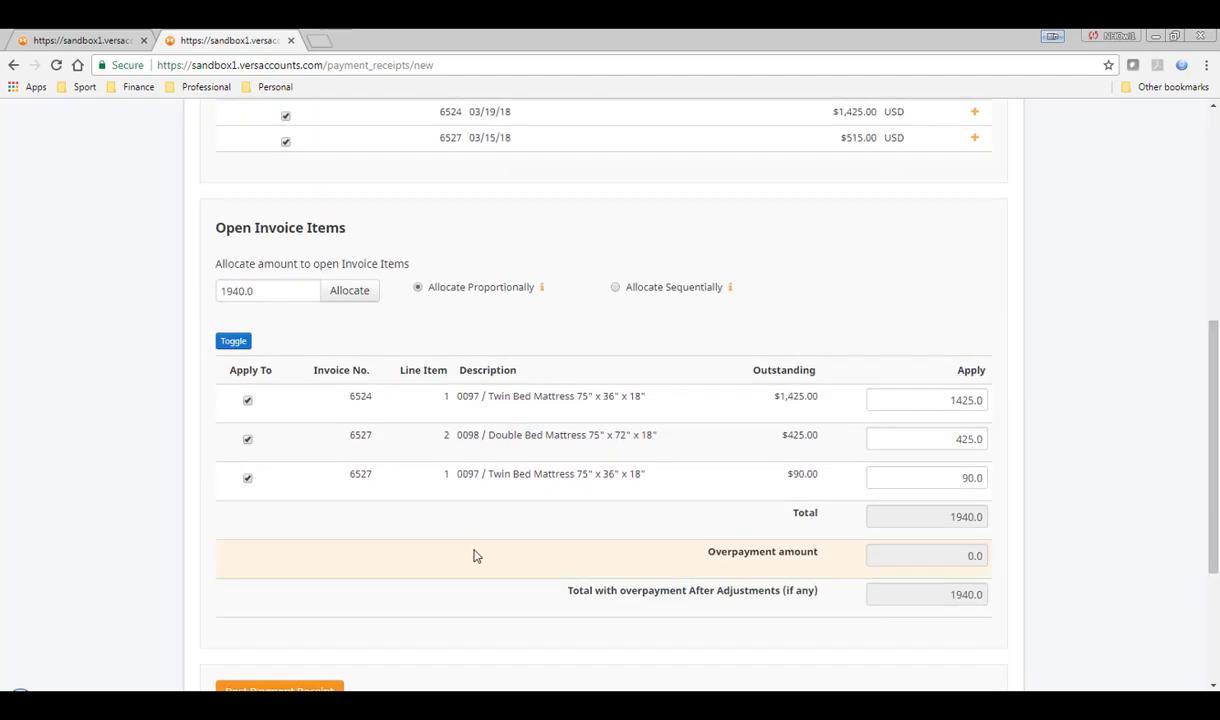
{"action": "left_click", "coordinate": [249, 481]}
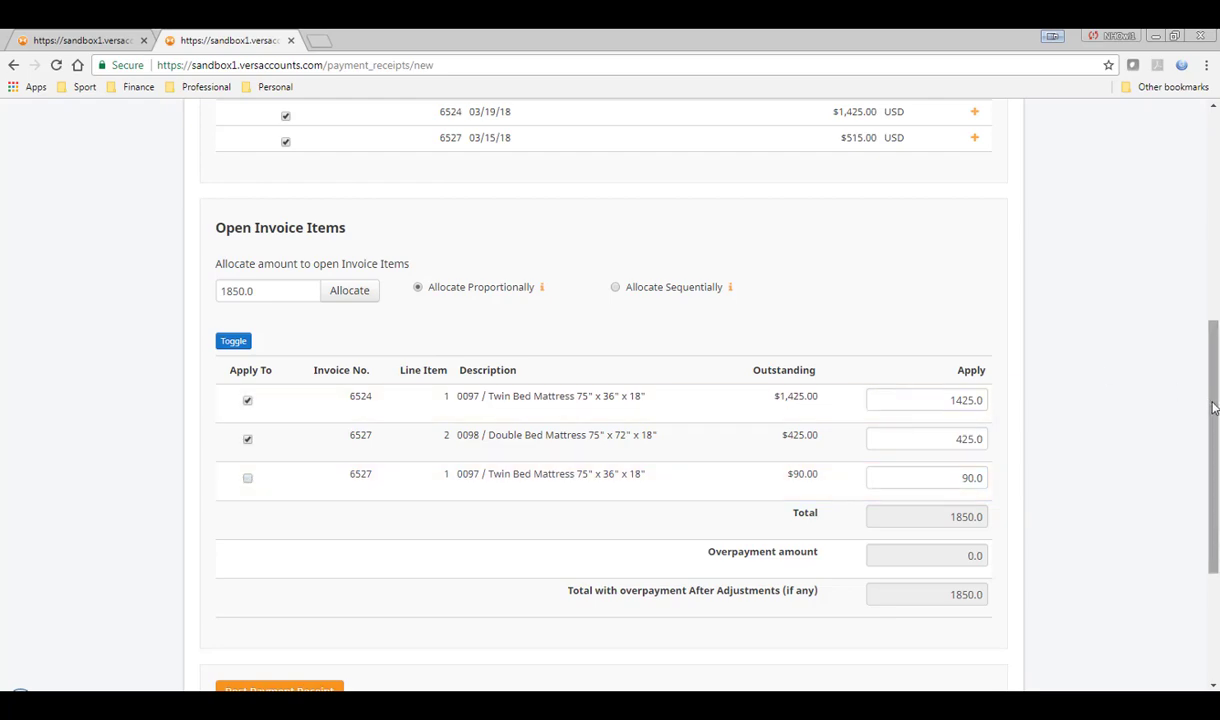
{"action": "left_click_drag", "start_coordinate": [1212, 403], "coordinate": [1205, 460]}
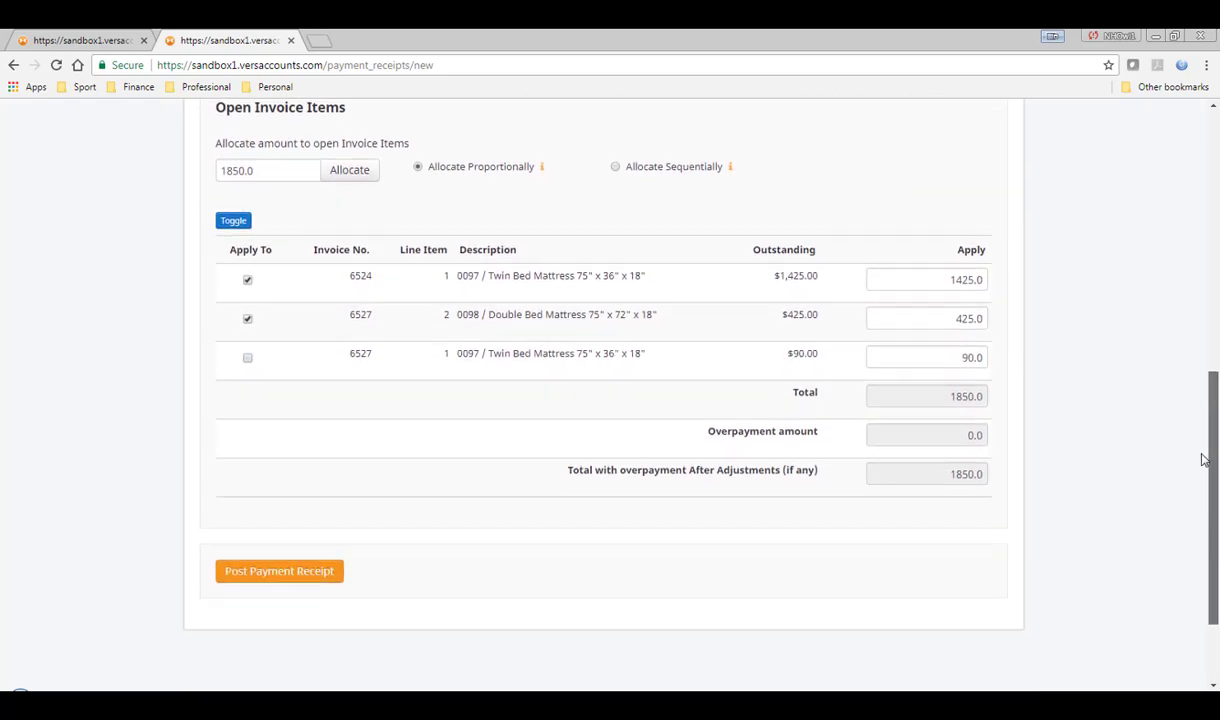
{"action": "left_click", "coordinate": [261, 578]}
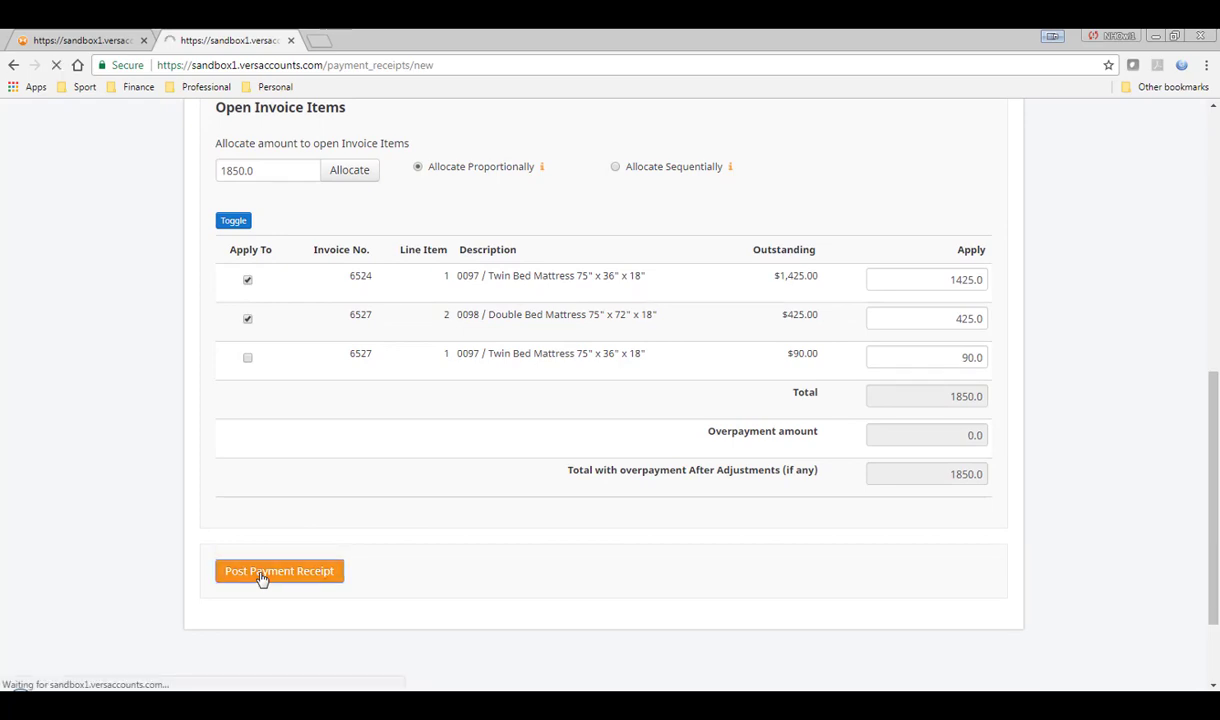